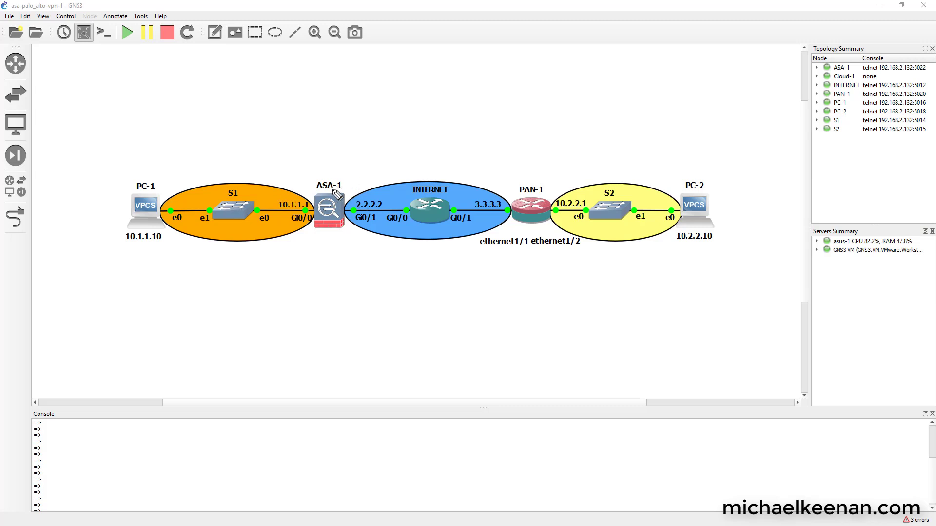
Step: Create address object peer-asa-1 with IP netmask 2.2.2.2, then glance at the GNS3 topology
drag(343, 176, 315, 169)
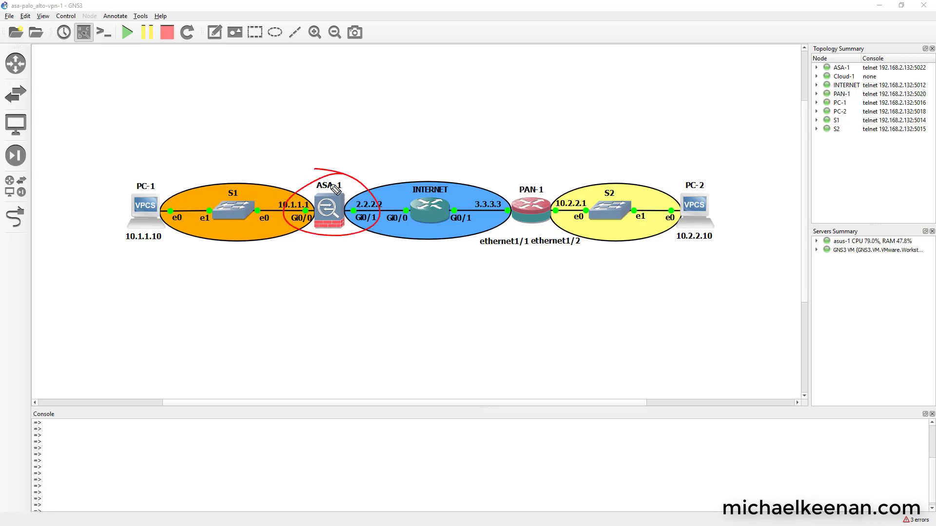
drag(533, 175, 541, 175)
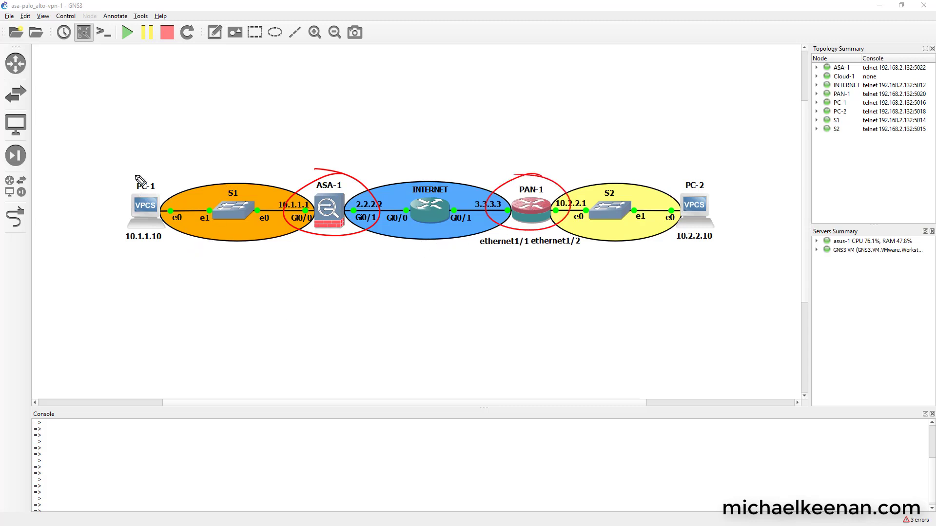
drag(147, 183, 123, 173)
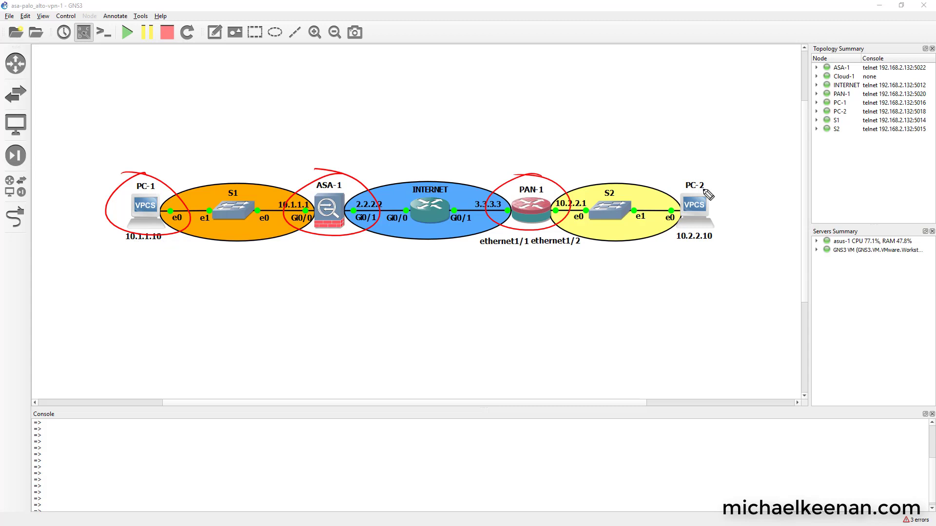
drag(720, 182, 709, 233)
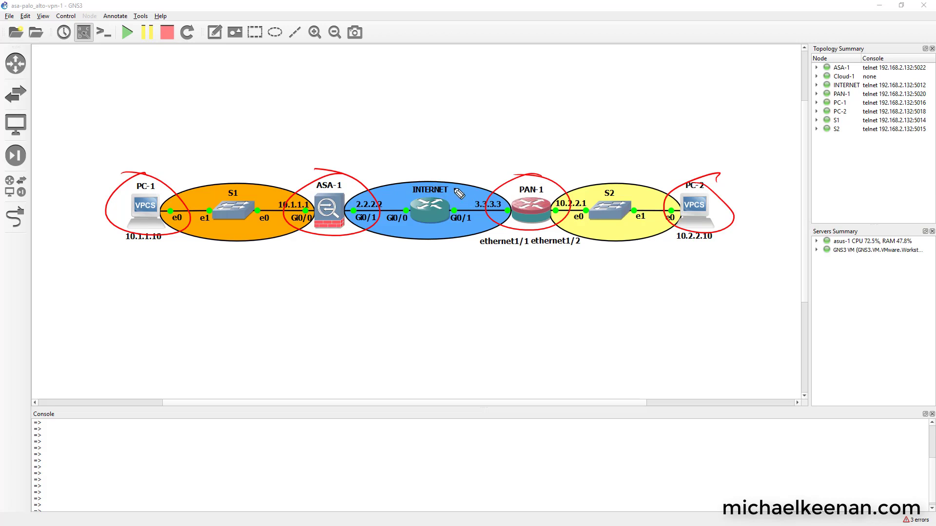
drag(436, 177, 454, 217)
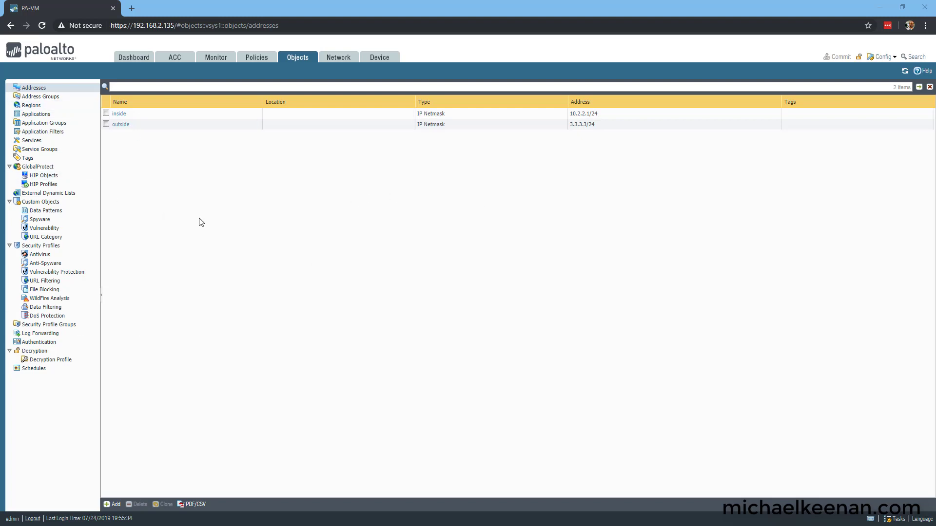
click(115, 505)
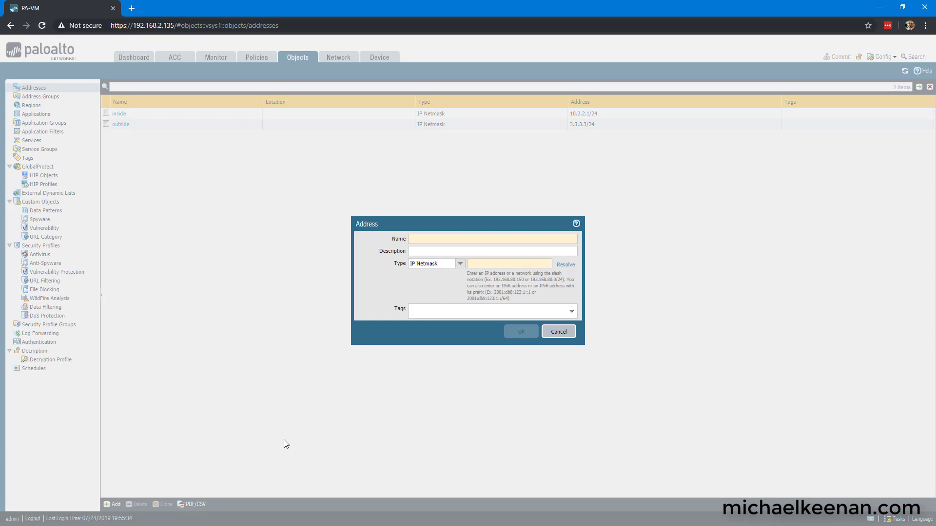
text(peer-asa-1)
click(504, 263)
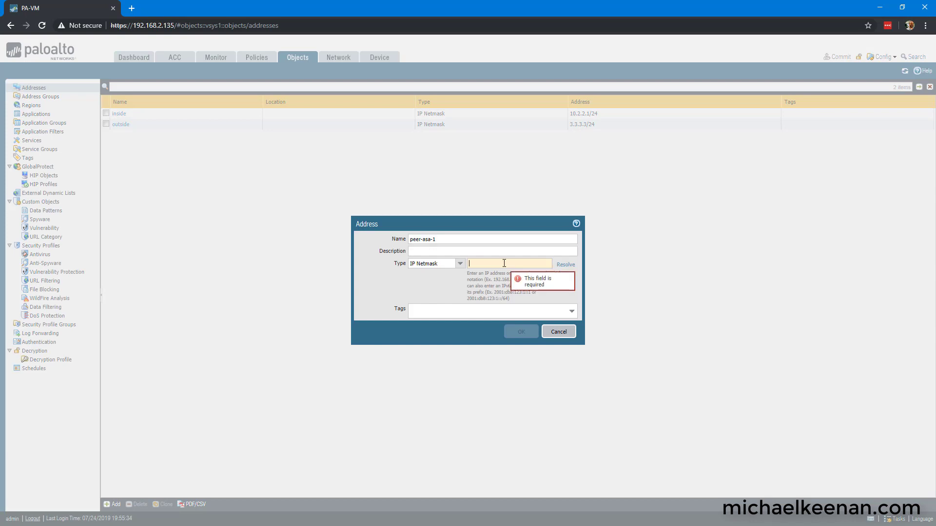
text(2.2.2.2)
click(509, 331)
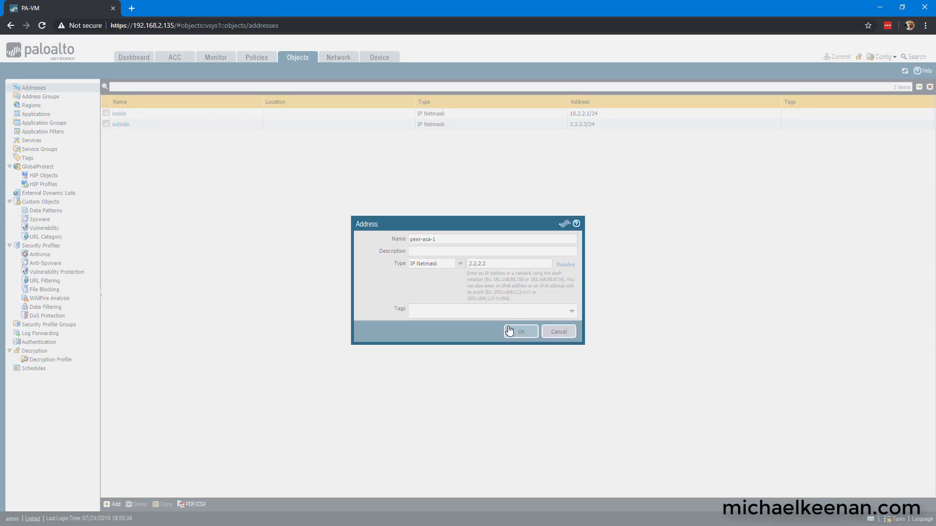
key(alt+Tab)
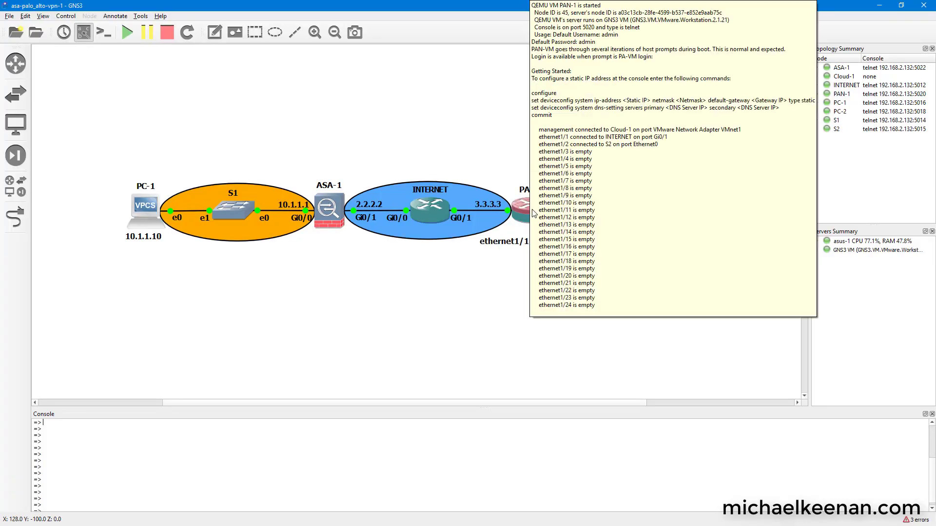
key(alt+Tab)
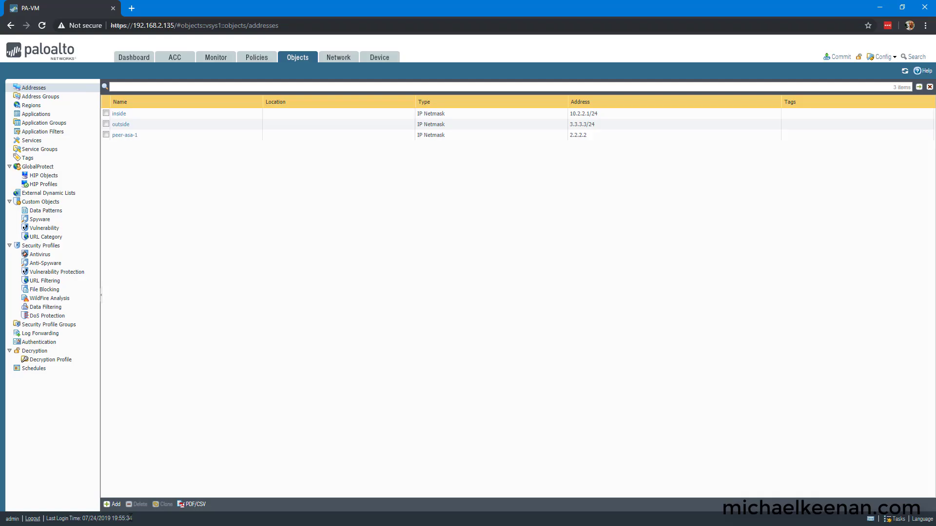
Step: Add address object VPN-Local_Network-1 with IP netmask 10.2.2.0/24
click(113, 505)
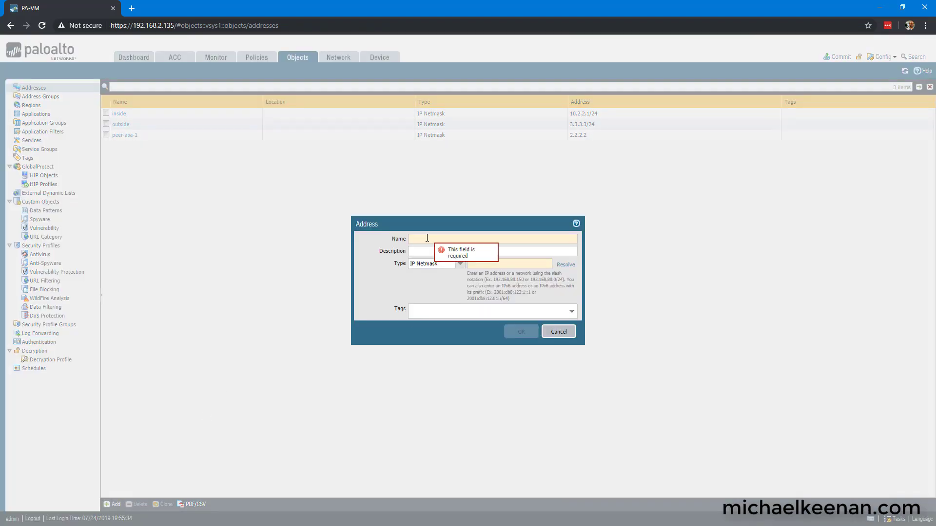
text(VN)
key(BackSpace)
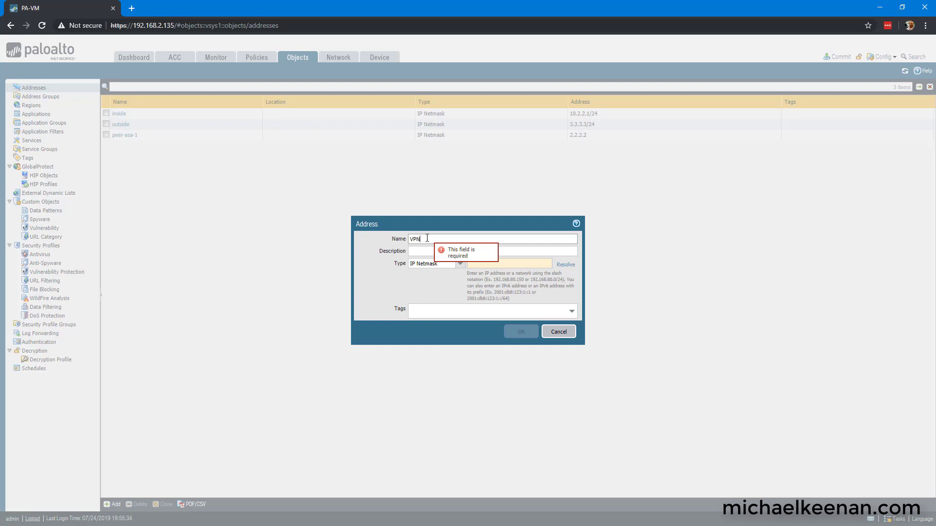
text(PN-Local_N)
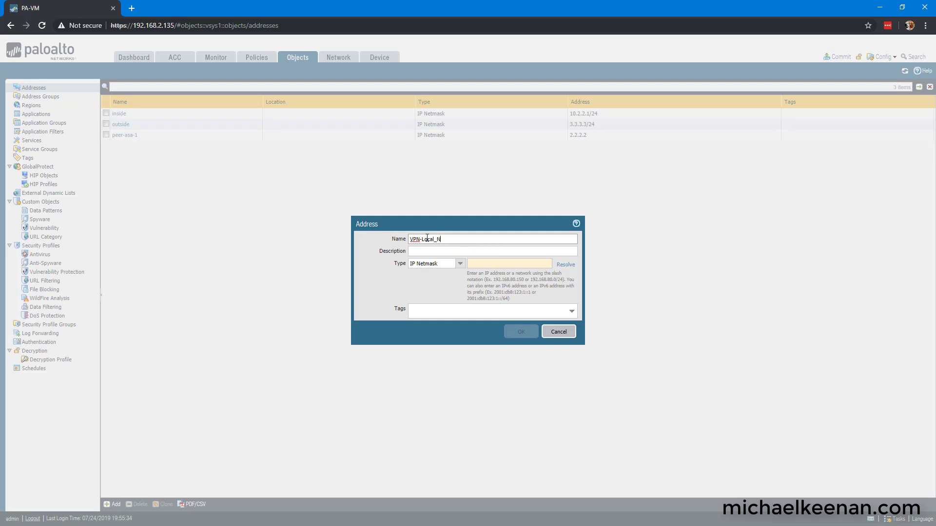
text(etwork)
key(BackSpace)
text(ork-1)
key(Tab)
key(Tab)
key(Tab)
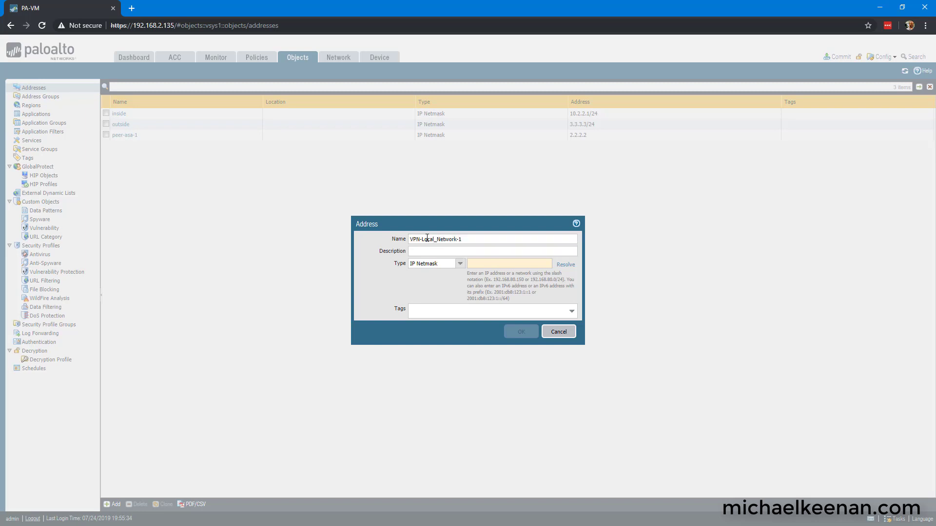
text(10.2.2)
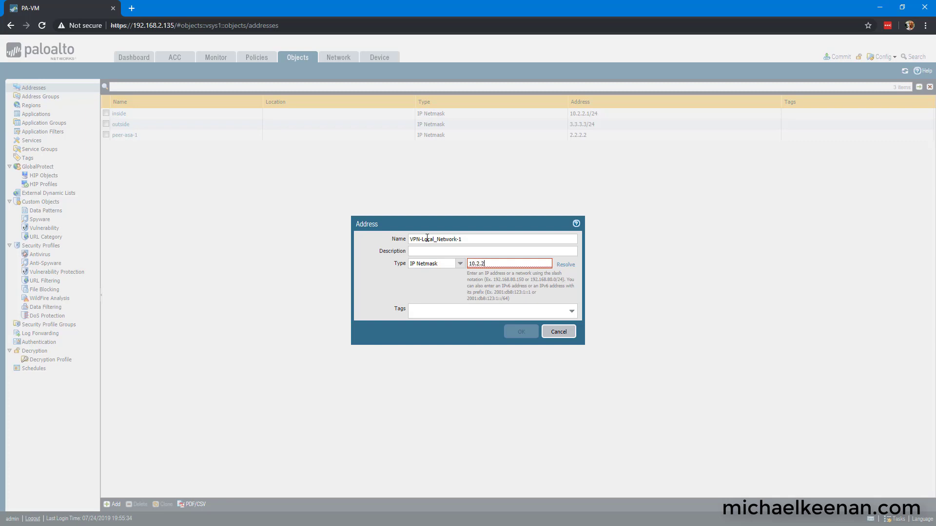
text(.0/24)
key(Return)
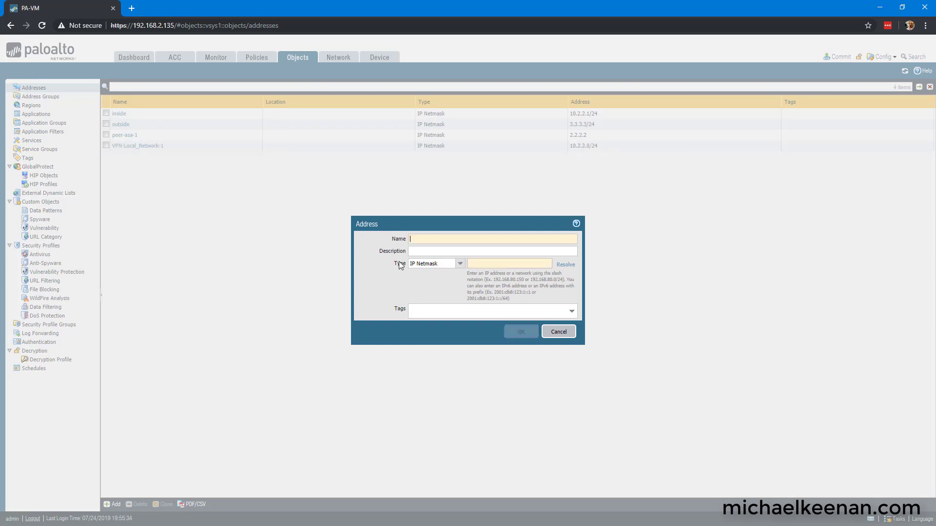
Step: Add address object VPN-Remote_Network-1 with IP netmask 10.1.1.0/24
click(421, 239)
text(VPN-Remote_Network-1)
text(1)
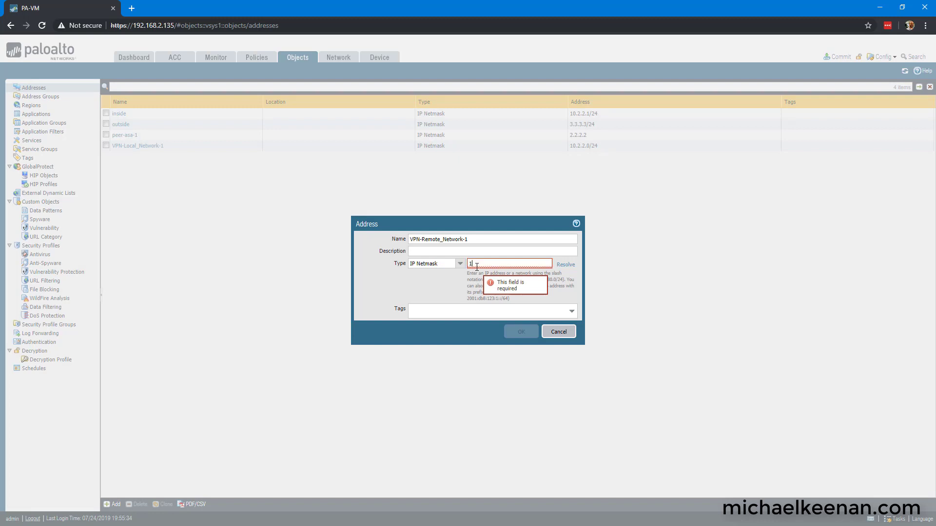
text(0.1.1.0/24)
click(521, 332)
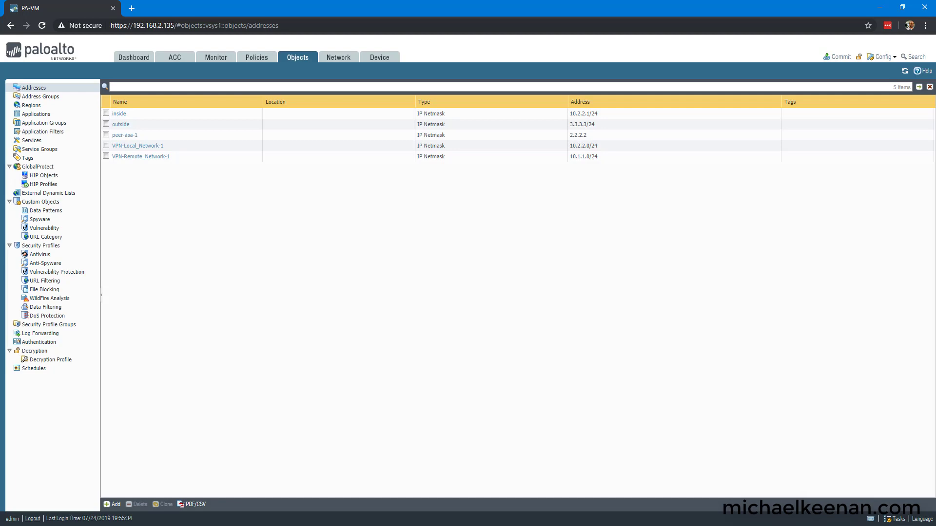
key(alt+Tab)
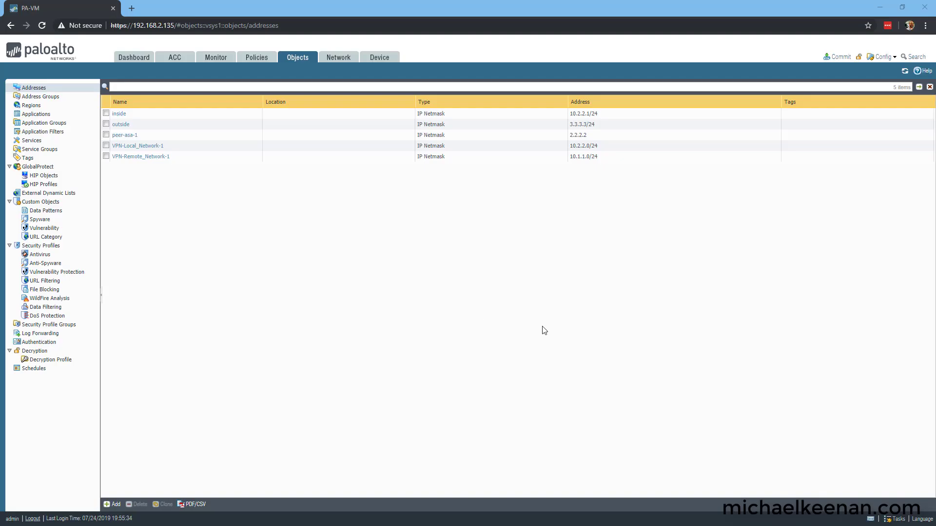
Step: Add tunnel interface tunnel.1 on virtual router default in security zone outside
click(338, 57)
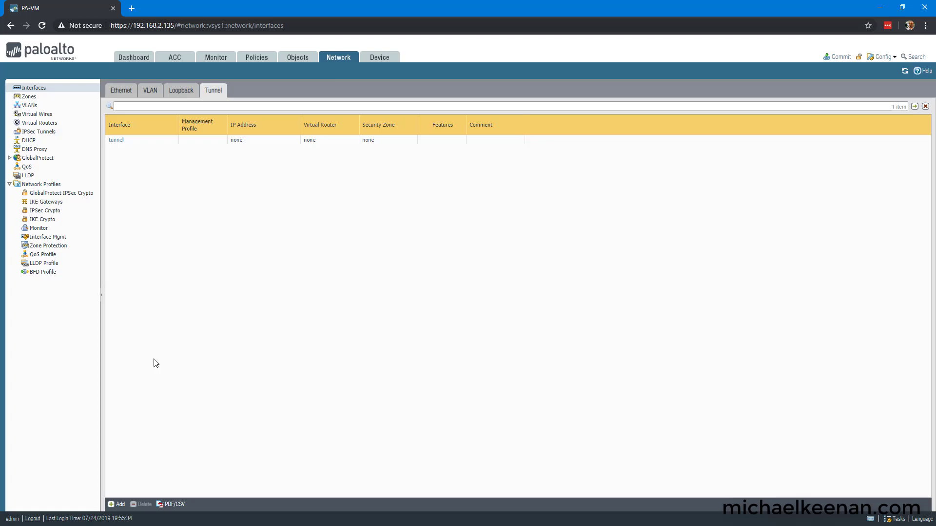
click(111, 505)
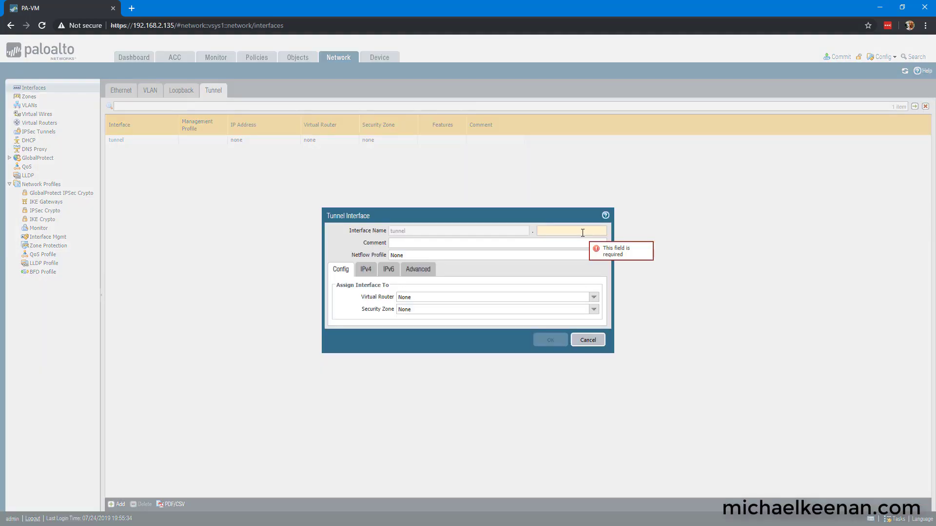
text(1)
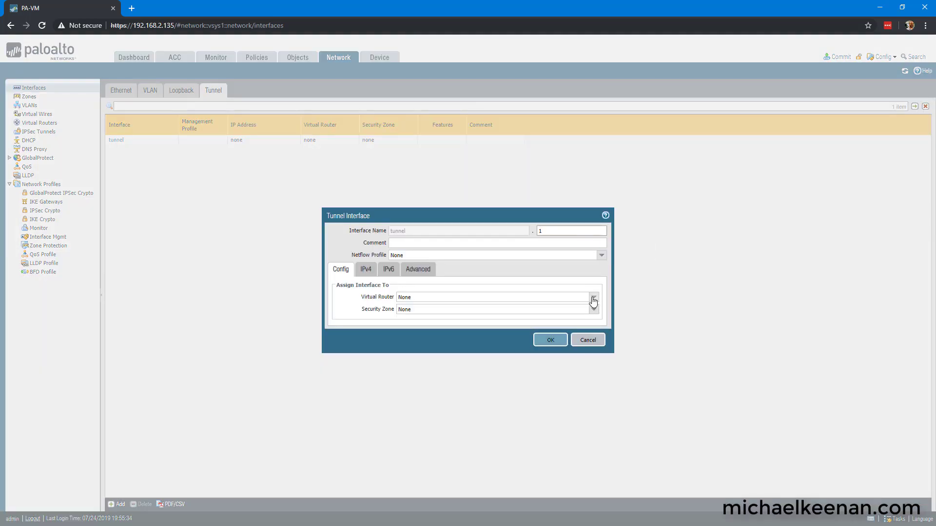
click(593, 297)
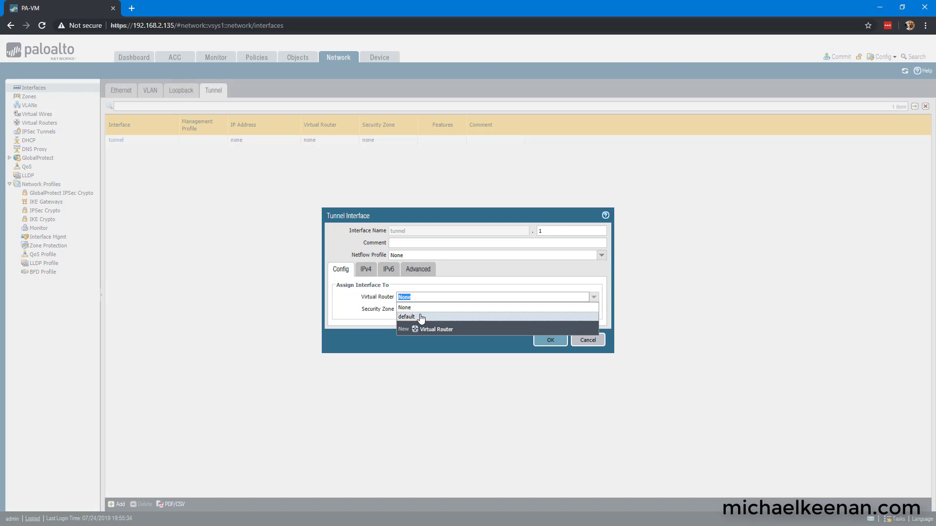
click(421, 318)
click(594, 310)
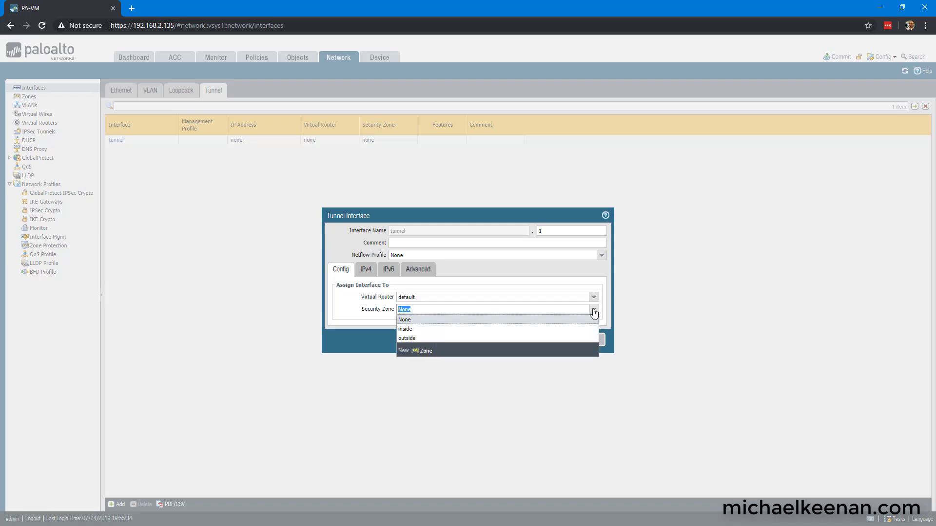
click(419, 340)
click(537, 344)
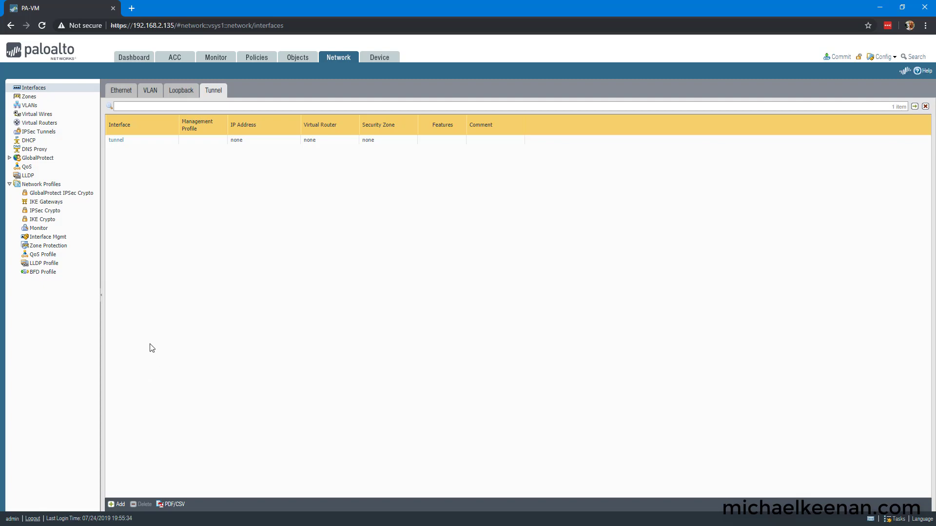
Step: Create IKE crypto profile Suite-C-CBC-256 with DH group20, sha256 authentication and aes-256-cbc encryption
click(53, 220)
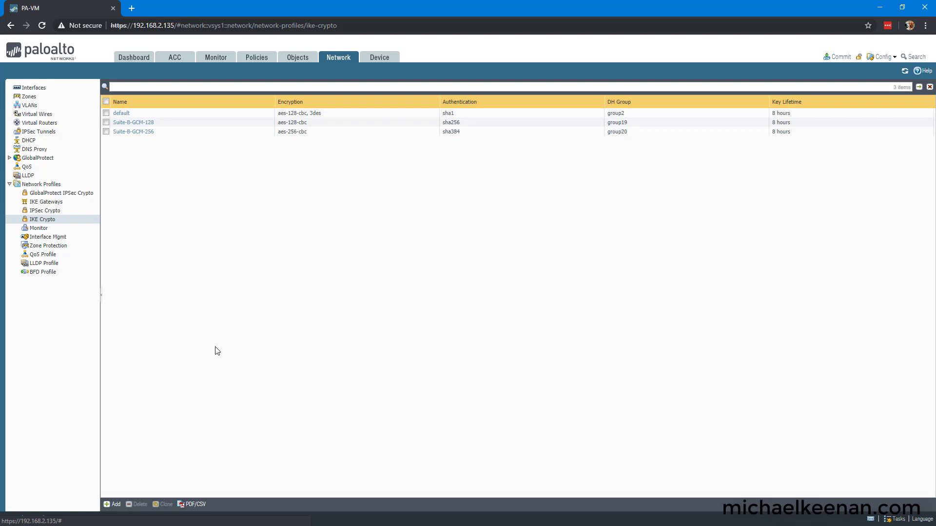
click(113, 505)
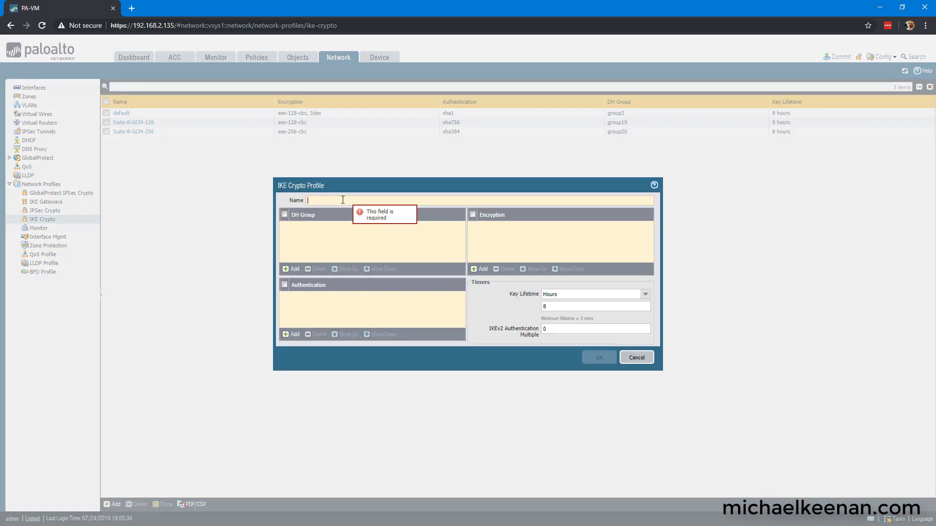
text(Suite-C-CBC-256)
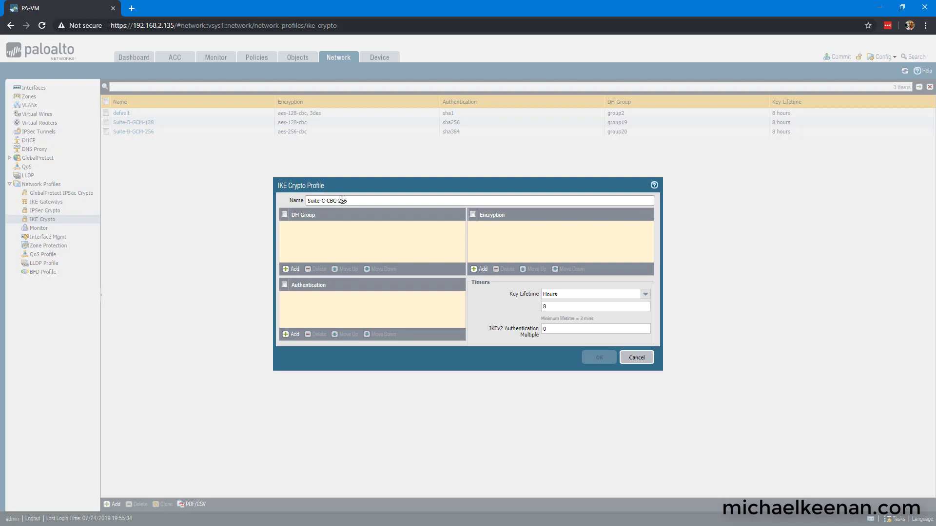
click(291, 269)
click(300, 282)
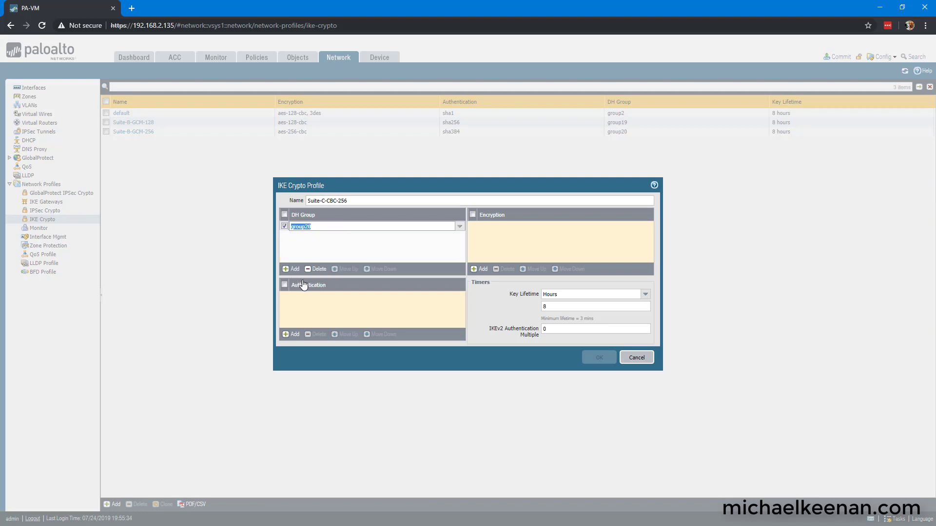
click(291, 335)
click(301, 325)
click(480, 269)
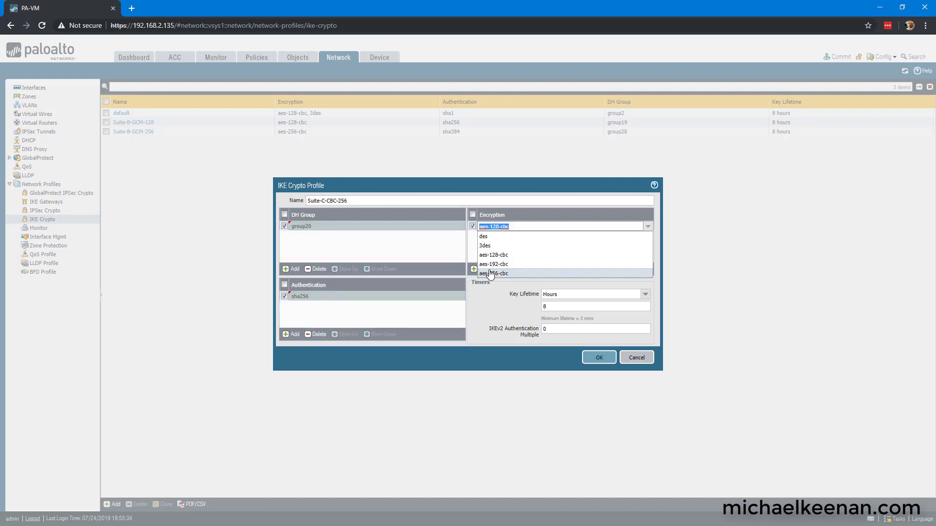
click(496, 274)
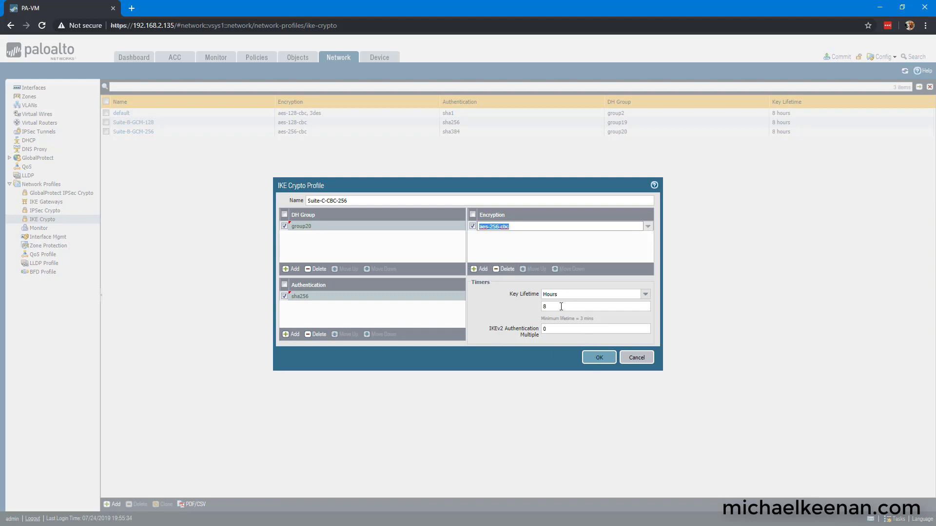
click(600, 358)
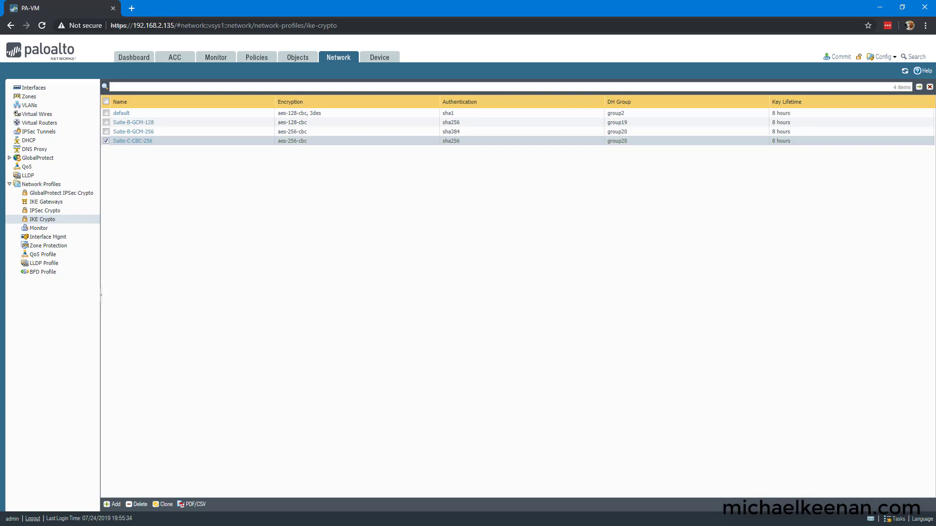
Step: Start gateway IKE-Gateway-ASA-1: IKEv2 preferred mode, interface ethernet1/1, local IP outside, peer peer-asa-1
click(46, 202)
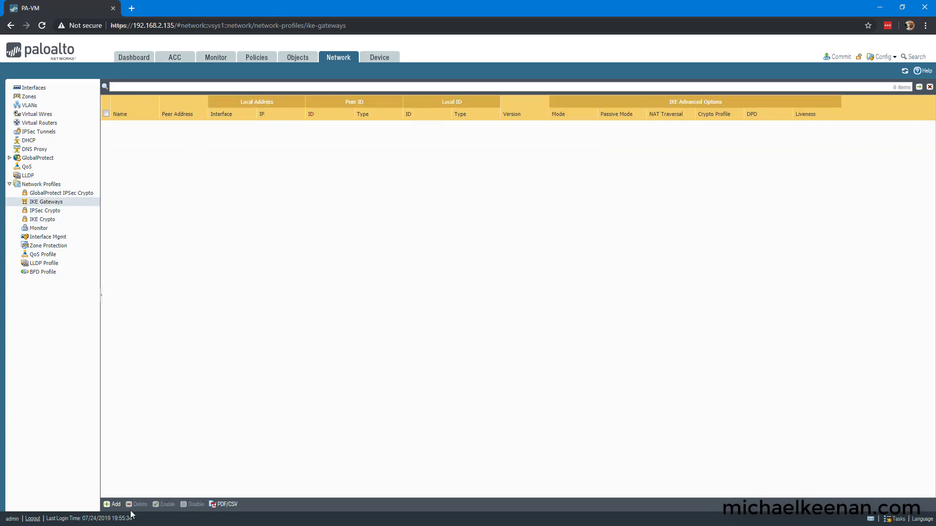
click(113, 505)
text(IK)
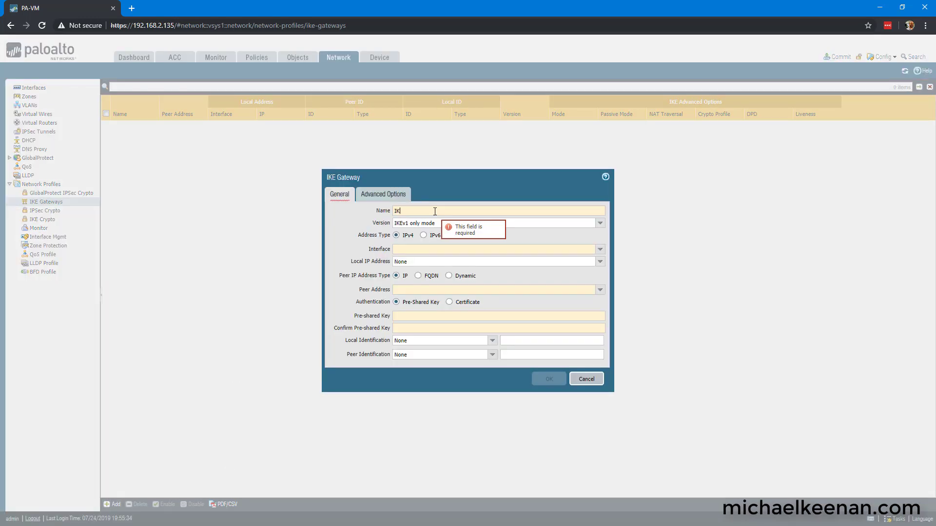
text(E-Gateway-ASA-1)
click(600, 223)
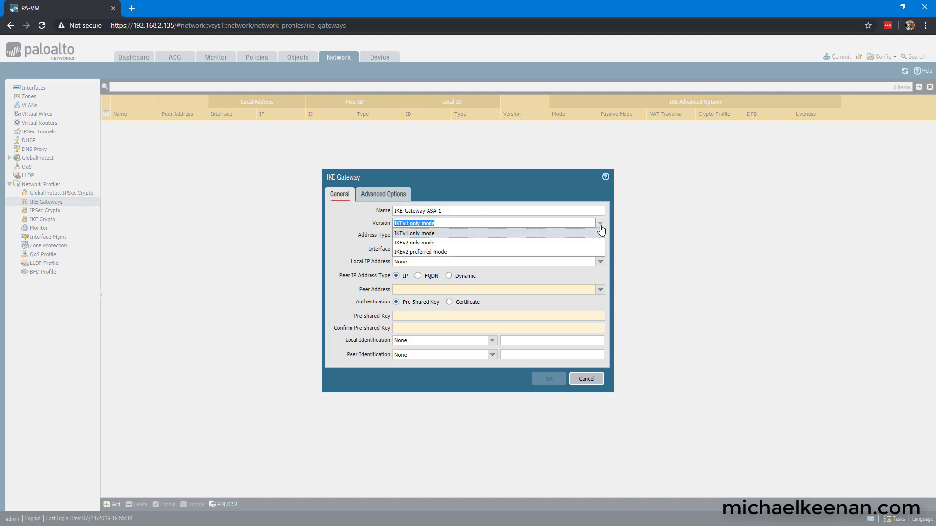
click(453, 252)
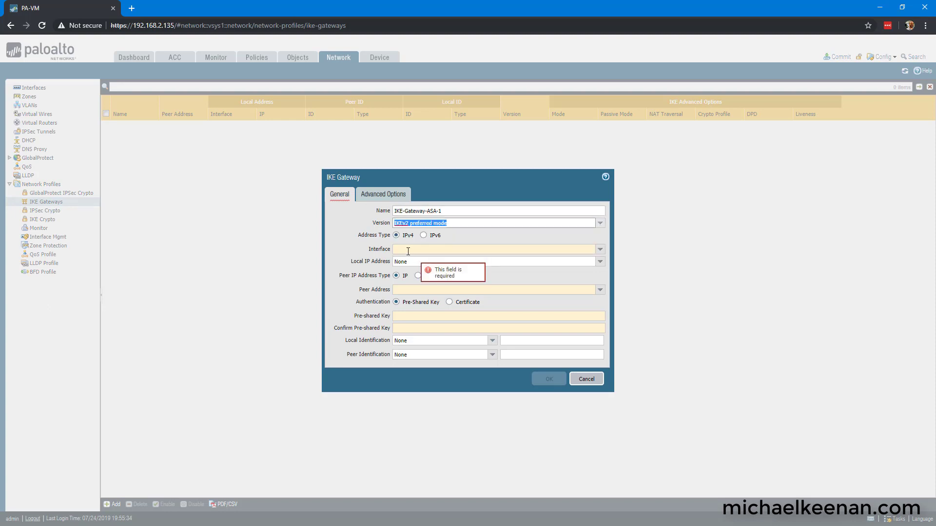
click(600, 250)
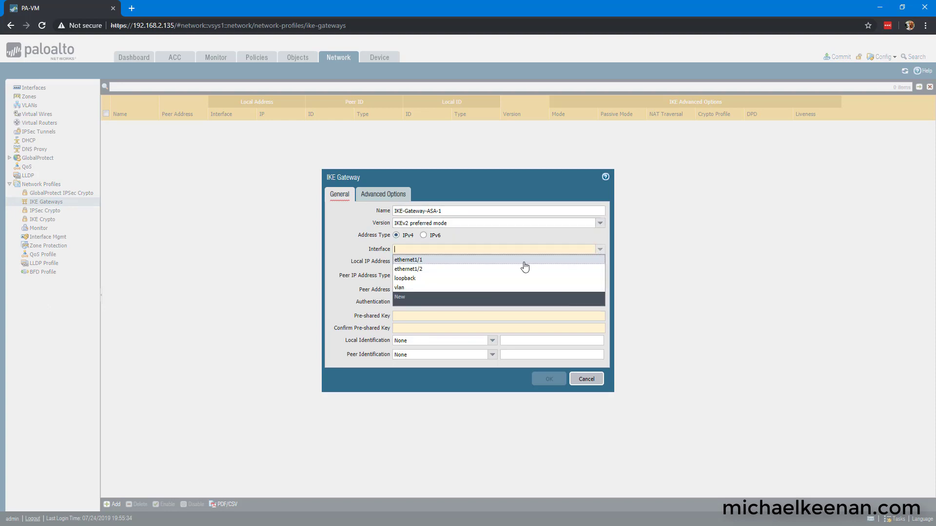
click(435, 261)
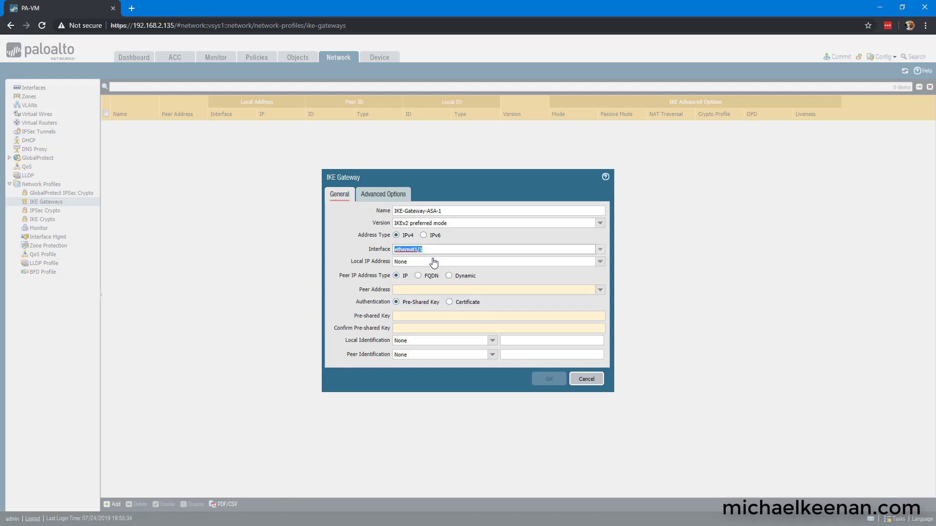
click(599, 262)
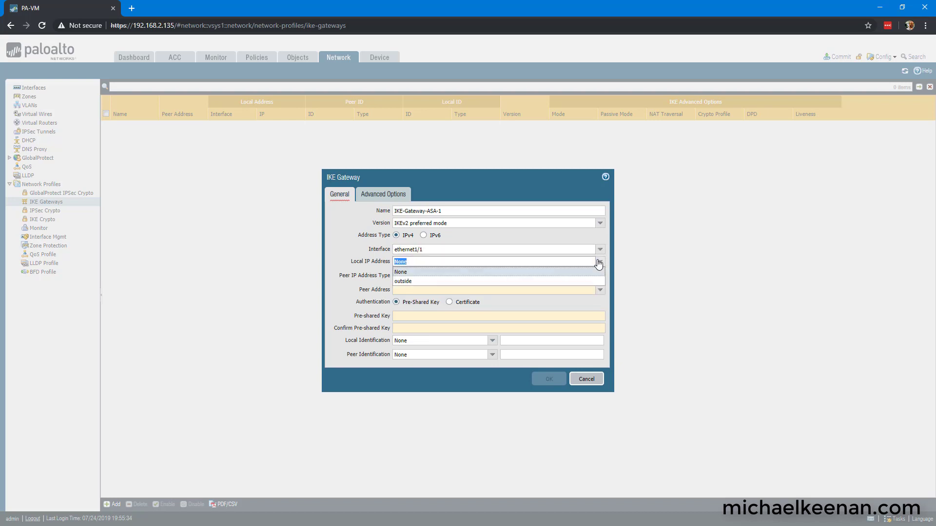
click(412, 281)
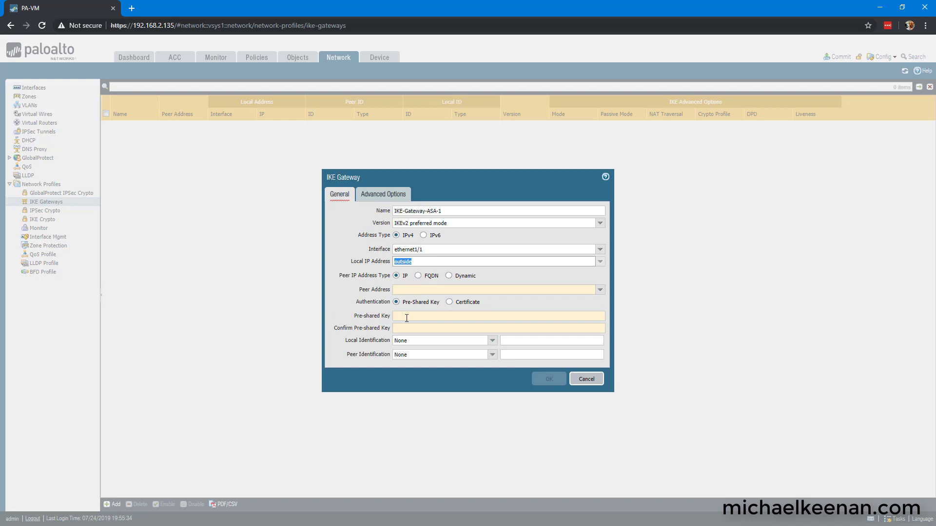
click(401, 291)
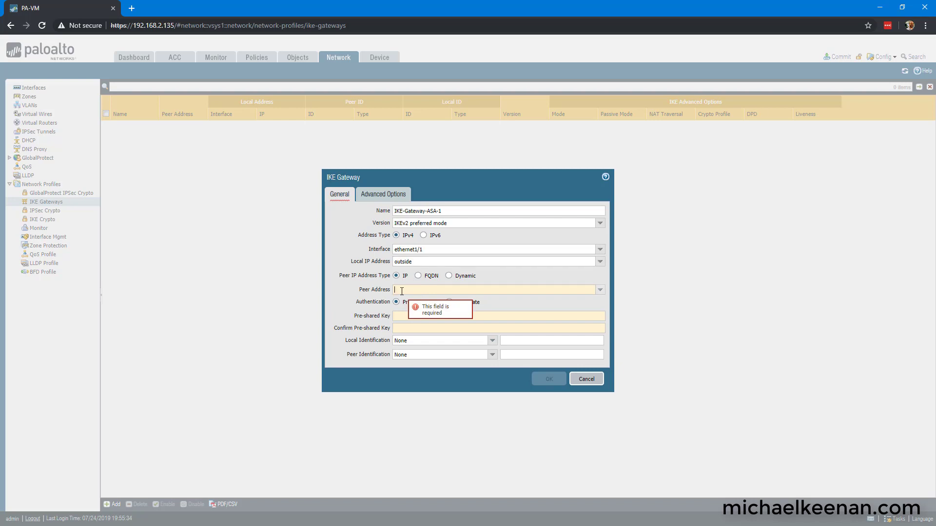
text(peer-asa-1)
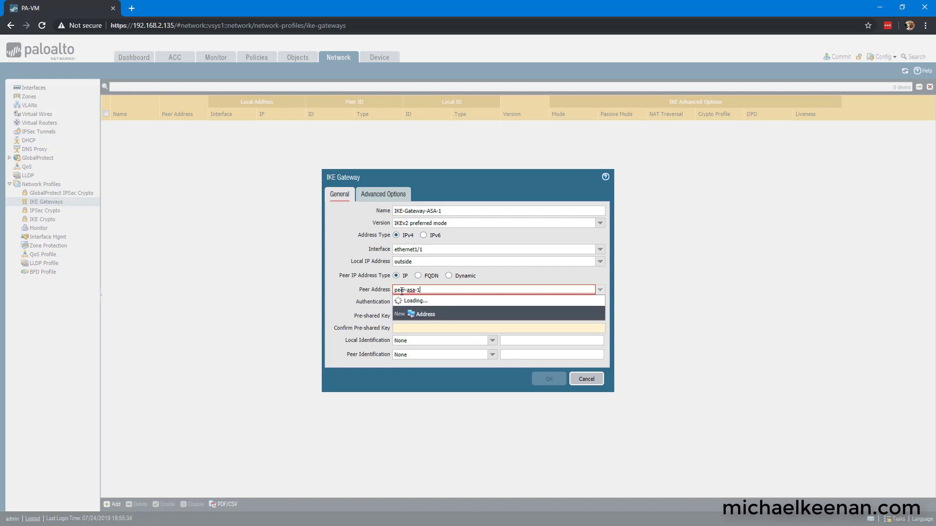
click(407, 300)
Step: Enter the pre-shared key twice, set IP-address IDs 3.3.3.3 local and 2.2.2.2 peer, and save
click(503, 316)
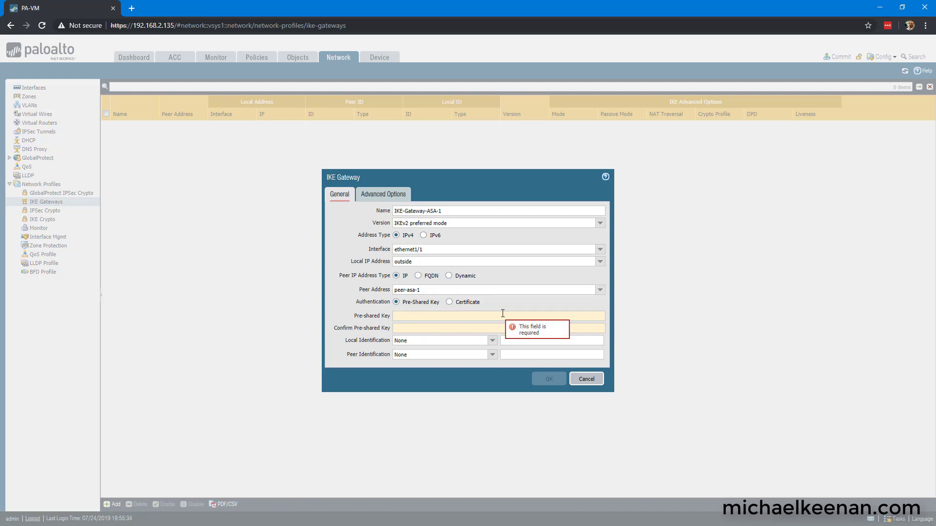
text(cisco)
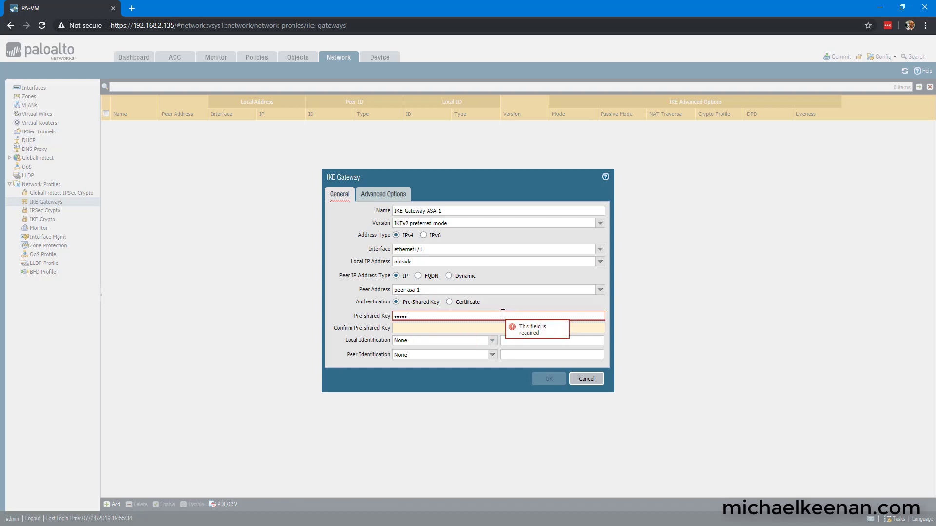
text(1)
key(Tab)
text(cisco1)
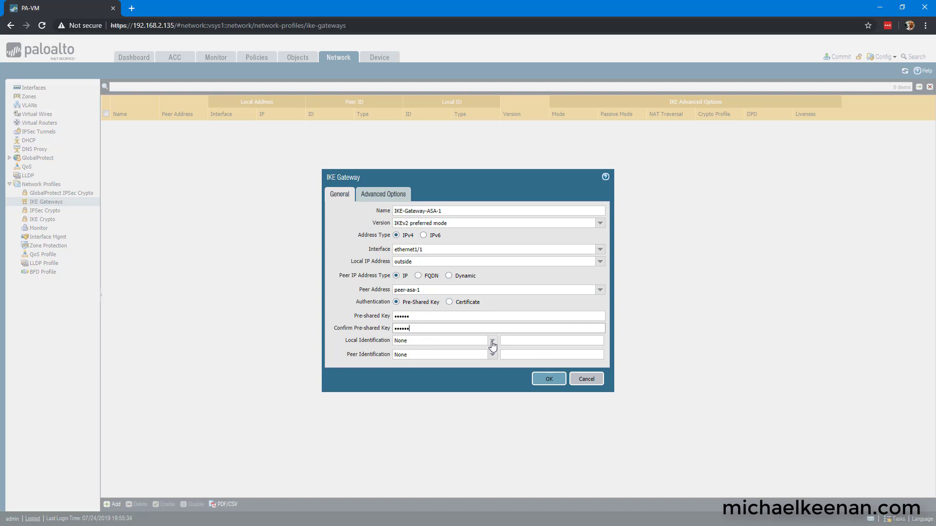
click(492, 341)
click(471, 369)
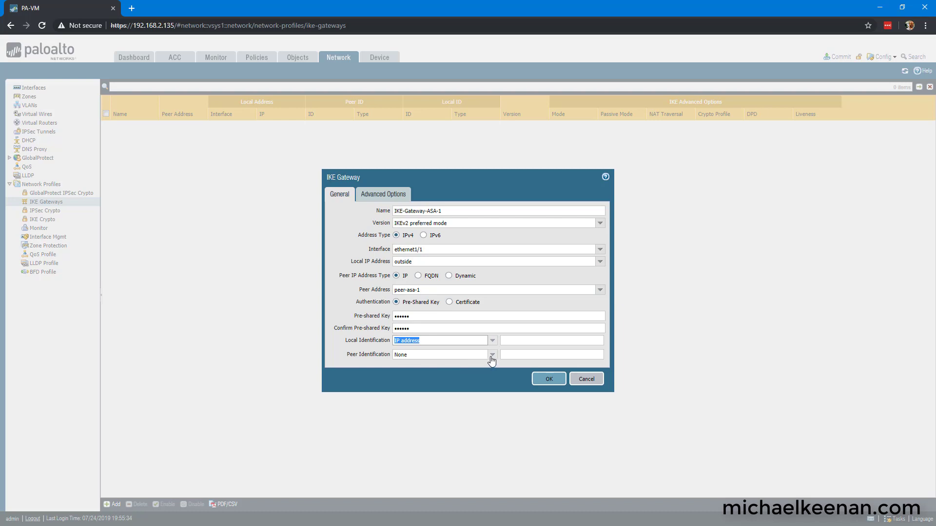
click(491, 358)
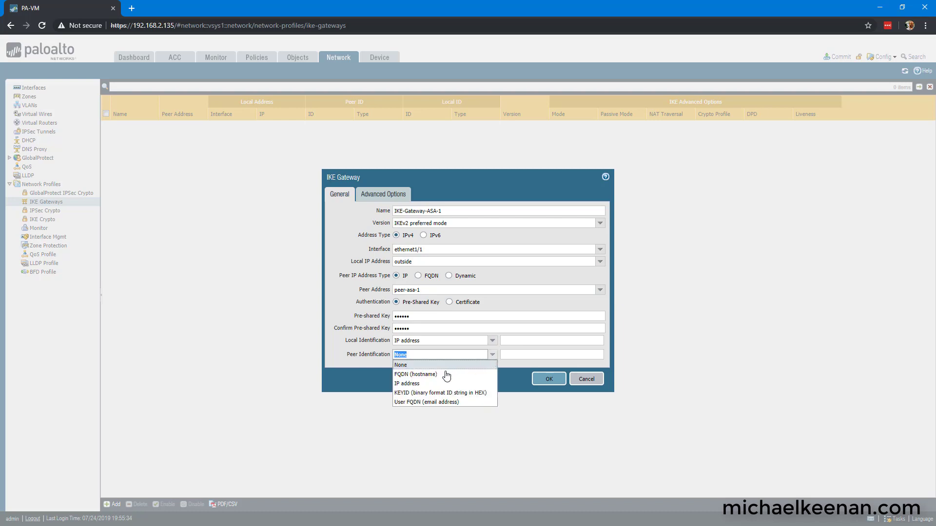
click(415, 384)
click(550, 339)
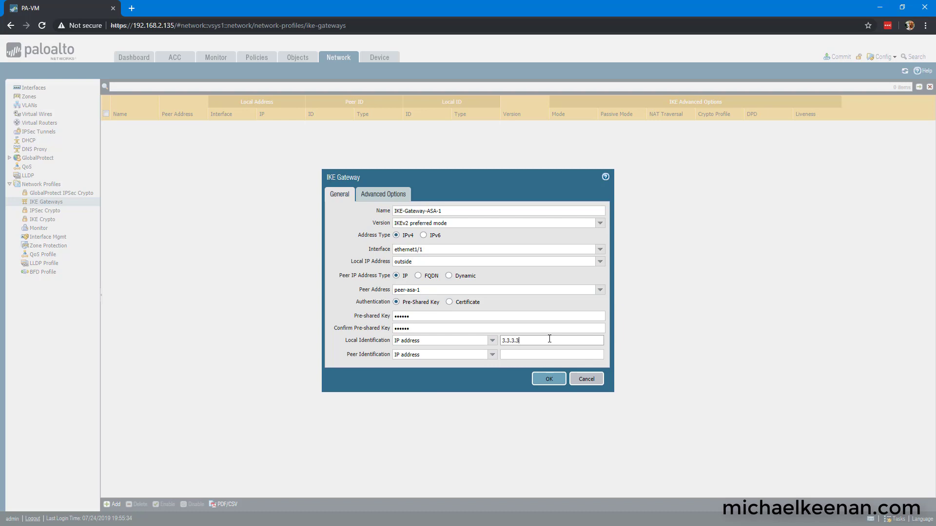
key(Tab)
key(Tab)
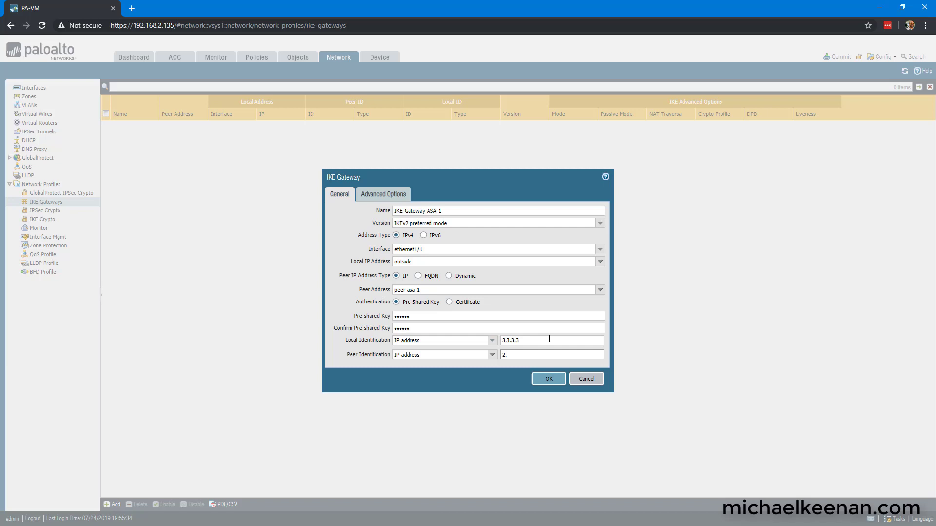
click(549, 379)
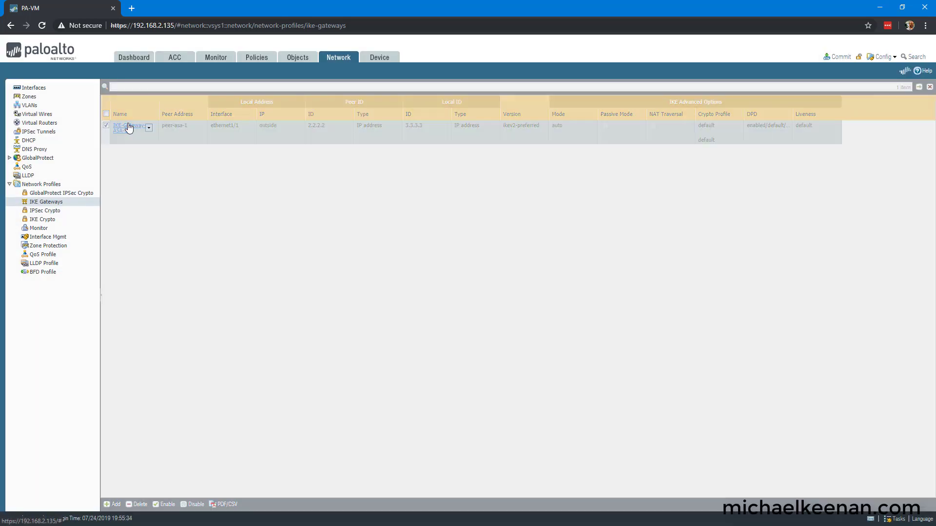
Step: Set IKE-Gateway-ASA-1's IKEv2 crypto profile to Suite-C-CBC-256 in Advanced Options and save
click(129, 128)
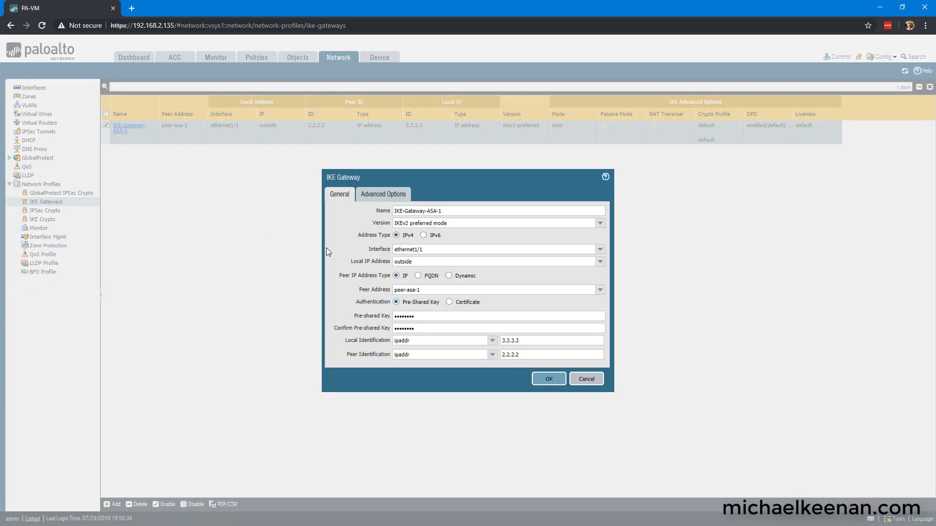
click(383, 195)
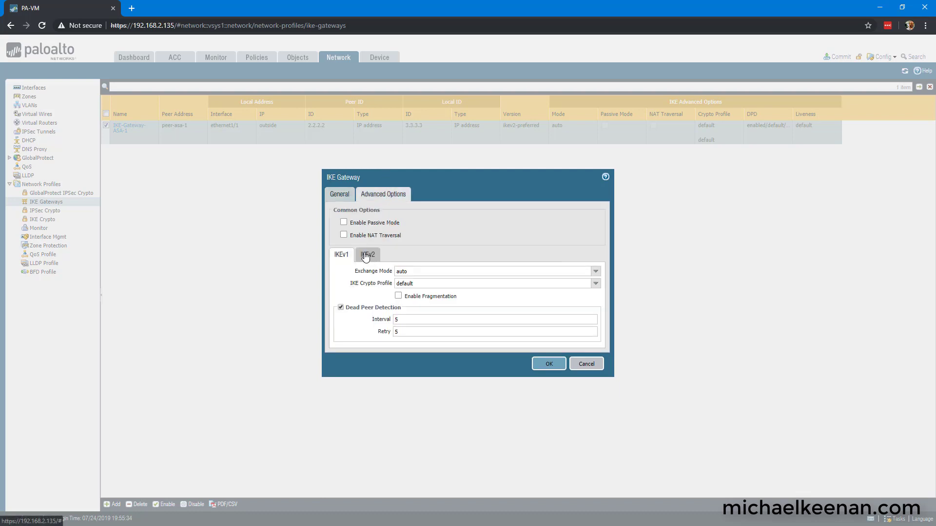
click(366, 255)
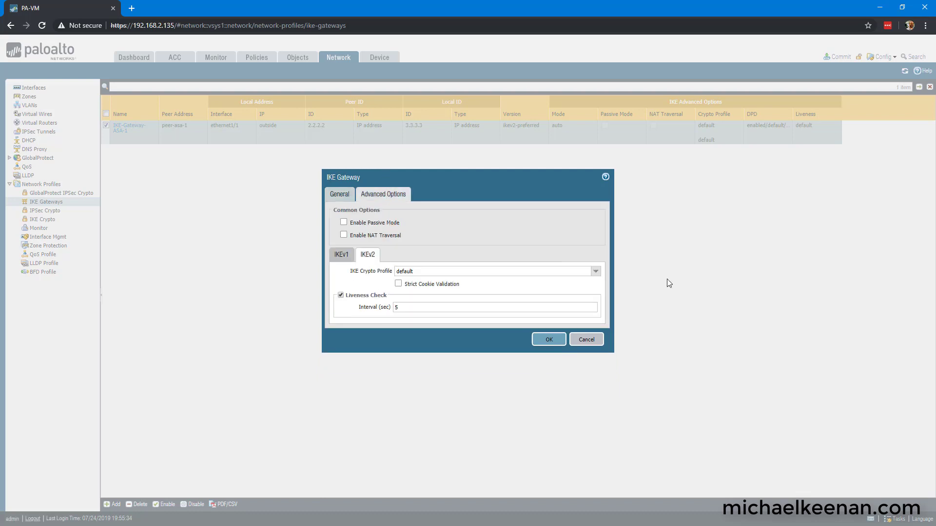
click(600, 273)
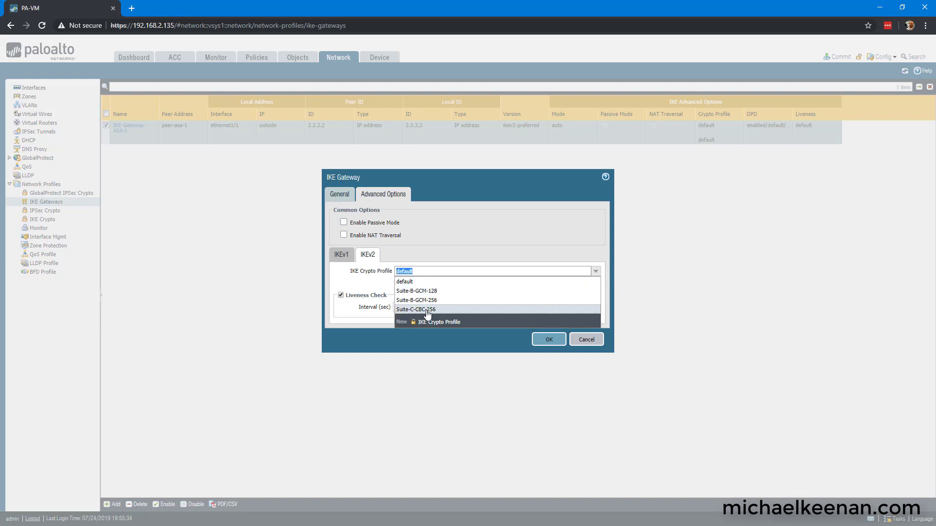
click(432, 310)
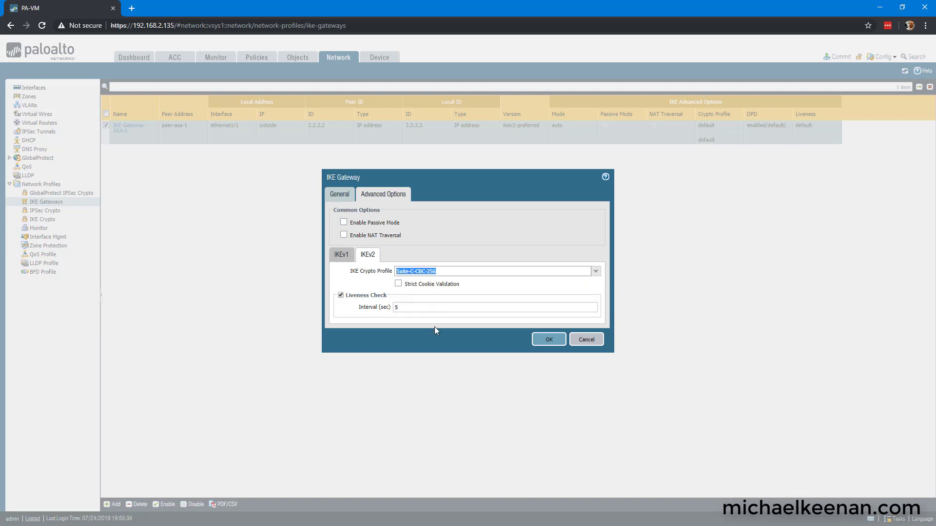
click(549, 341)
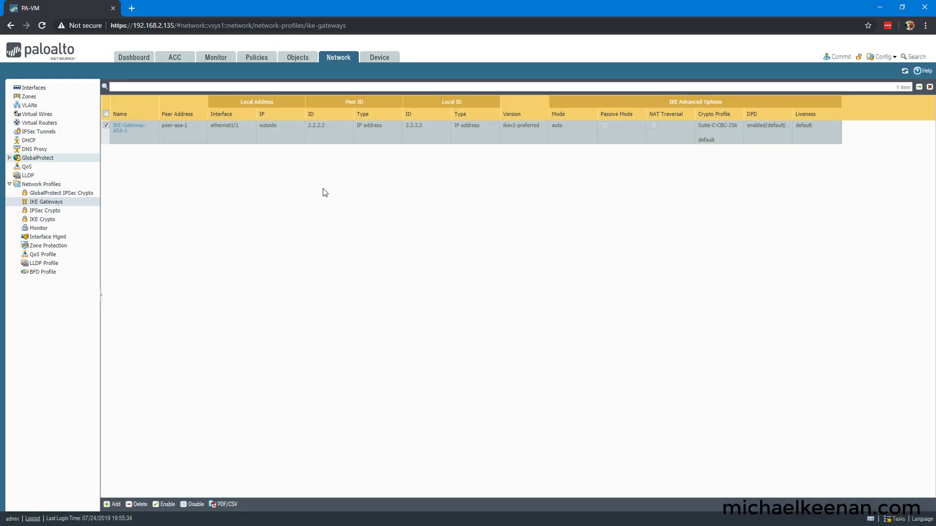
Step: Start IPsec crypto profile Suite-C-CBC-256 with aes-256-cbc encryption and sha256 authentication
click(53, 211)
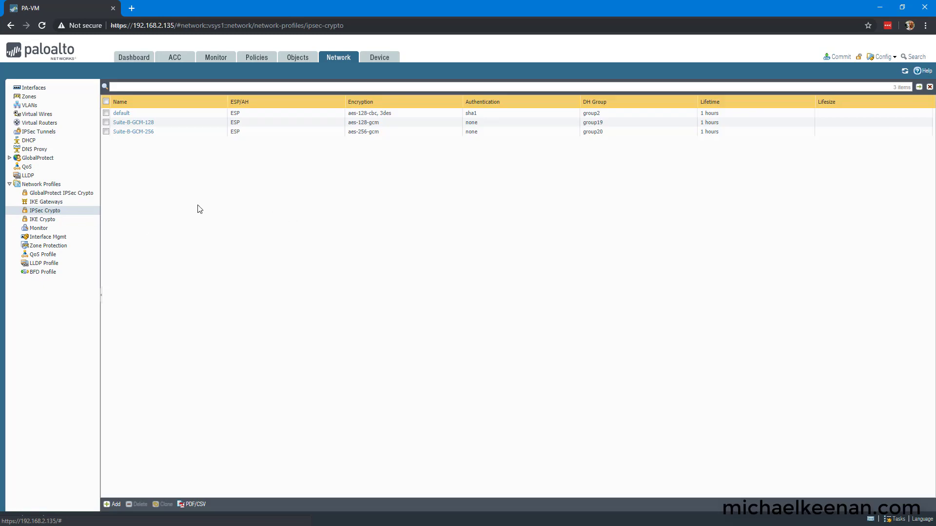
click(112, 505)
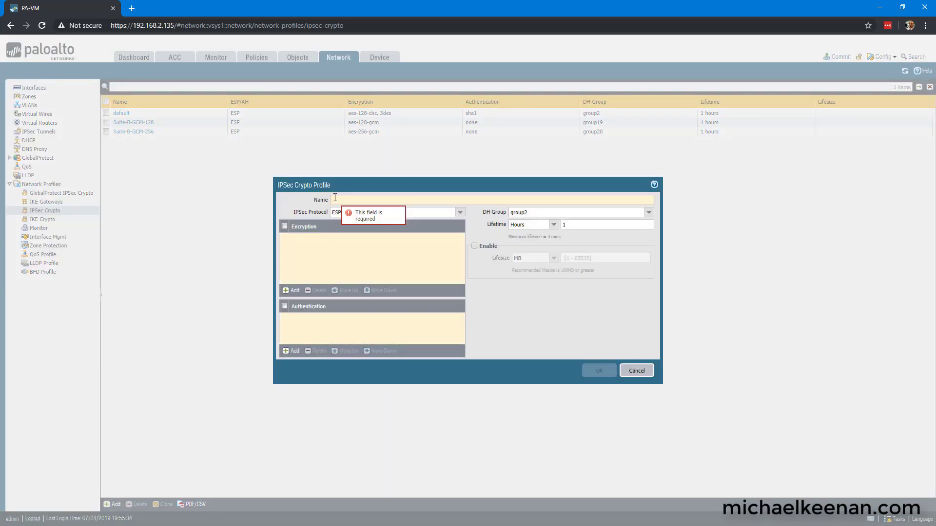
text(suite)
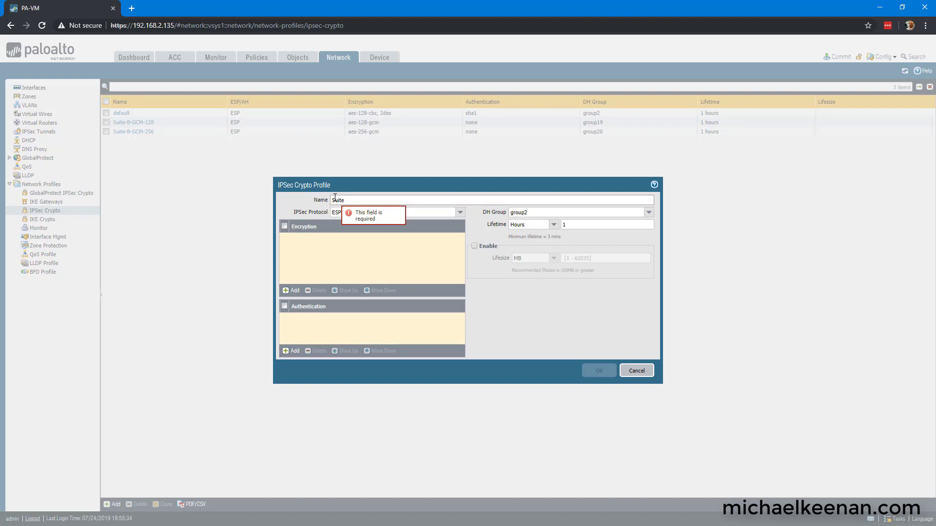
text(-C-CBC-256)
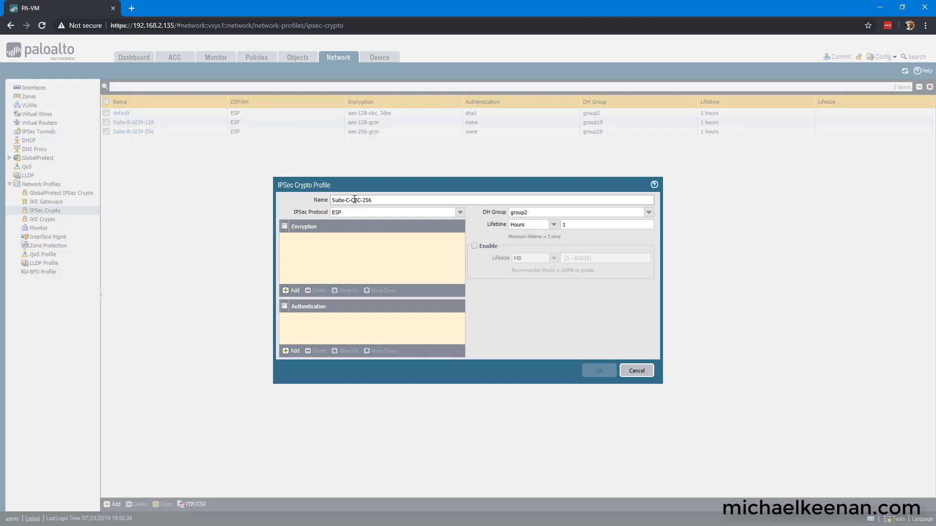
drag(353, 200, 364, 200)
click(374, 200)
click(291, 291)
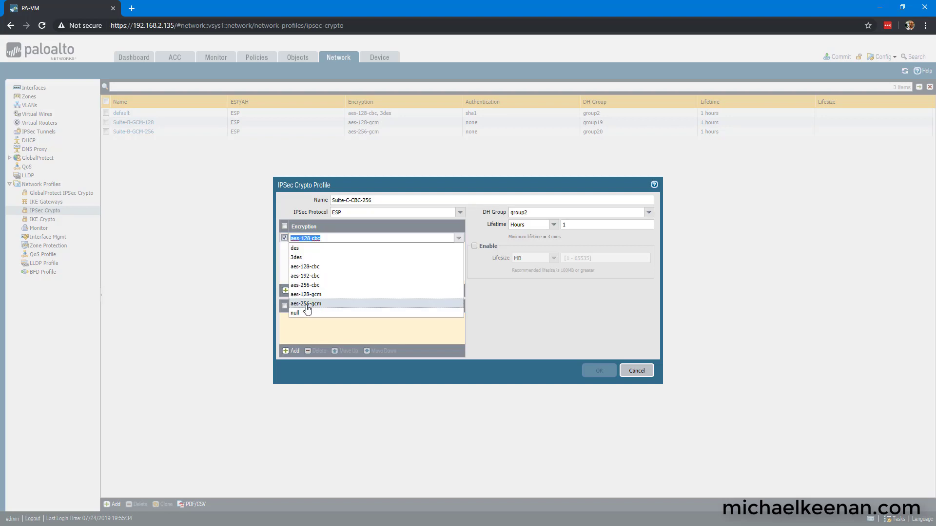
click(314, 286)
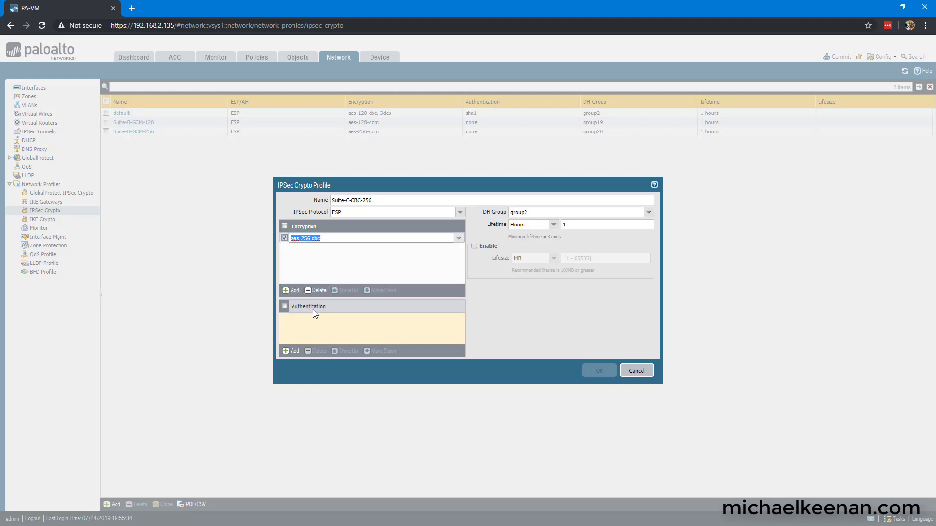
click(292, 351)
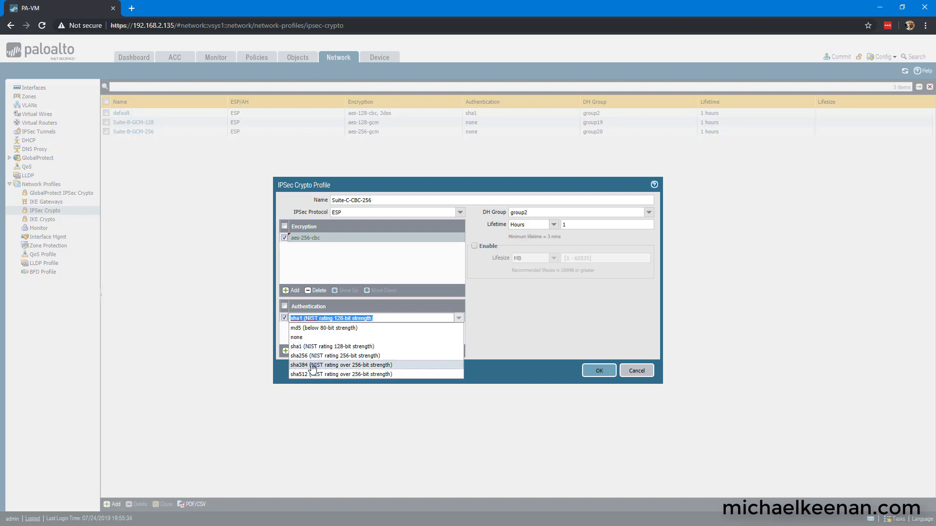
click(312, 356)
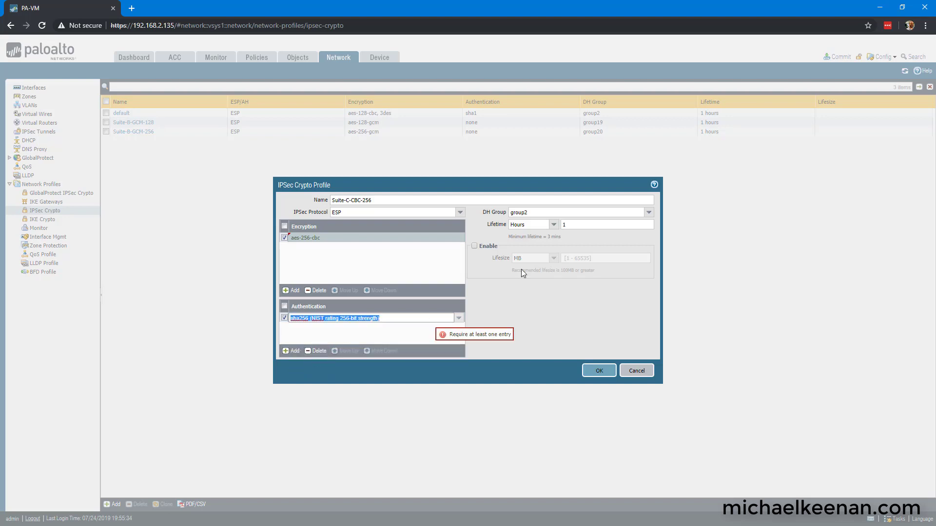
Step: Set its DH group to no-pfs and lifetime to 28800 seconds, then save the profile
click(648, 214)
click(541, 224)
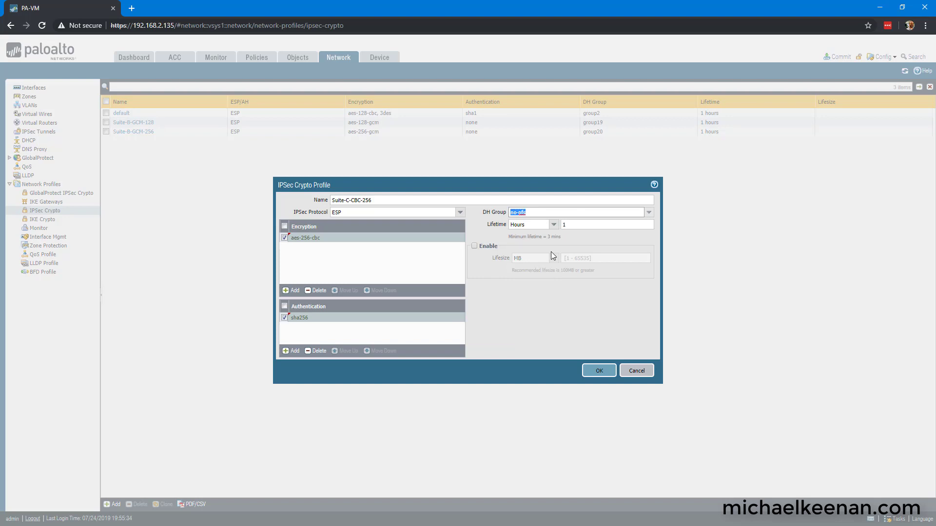
click(554, 224)
click(556, 233)
click(587, 225)
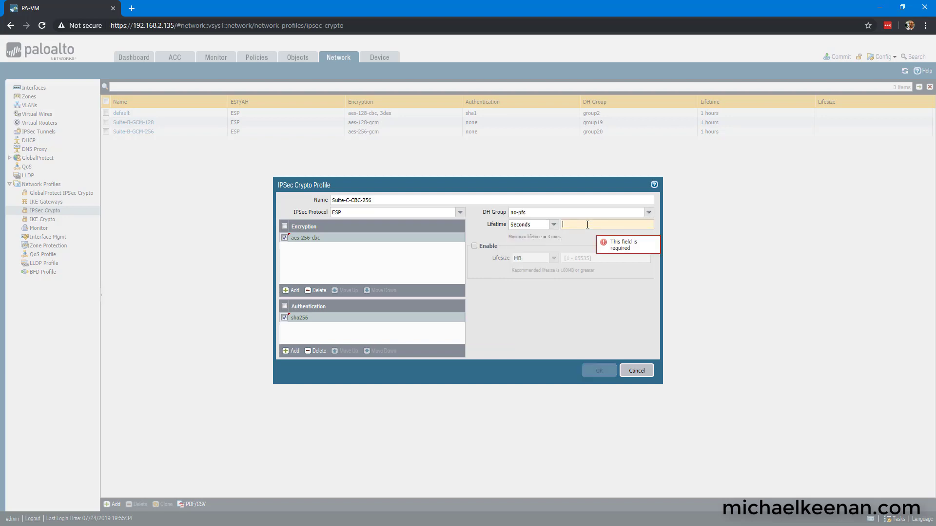
text(2880)
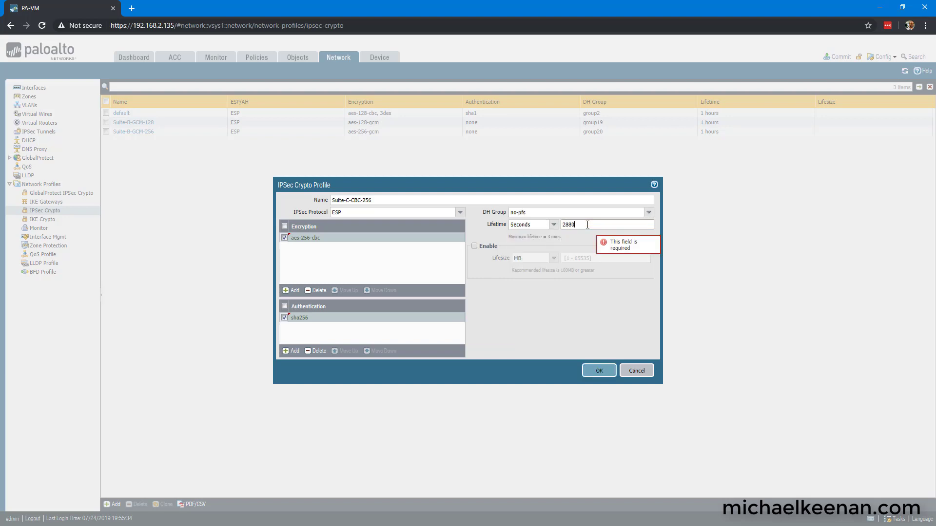
text(0)
click(596, 370)
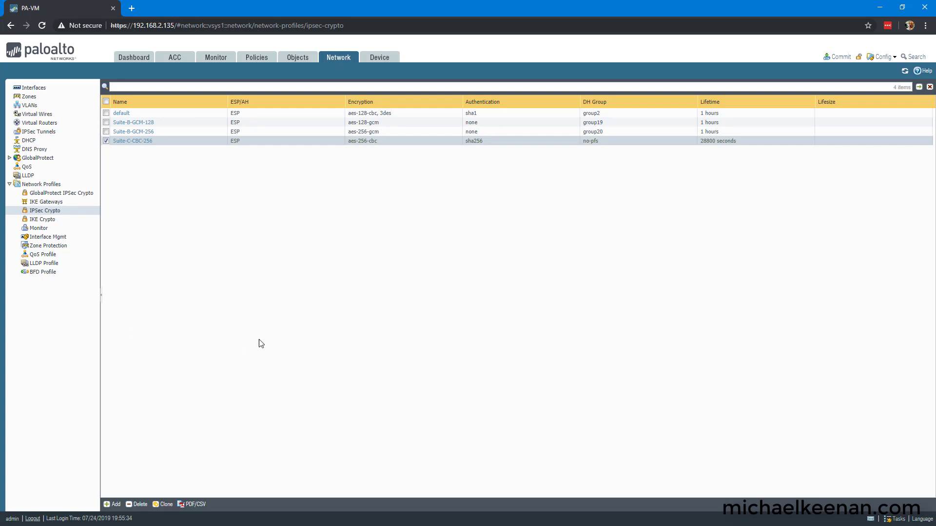
Step: Define IPSEC-tunnel-ASA-2 on tunnel.1 using IKE-Gateway-ASA-1 and IPsec profile Suite-C-CBC-256
click(36, 132)
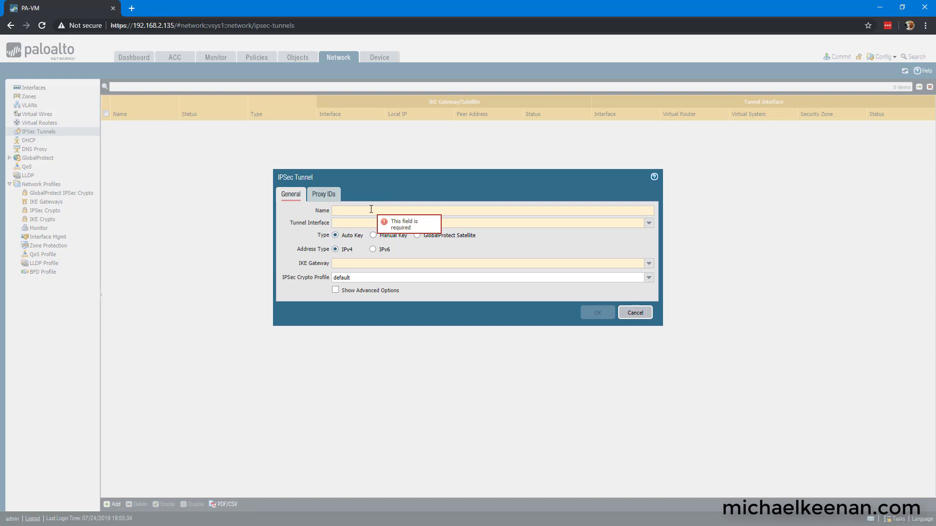
text(IPSEC-tunnel)
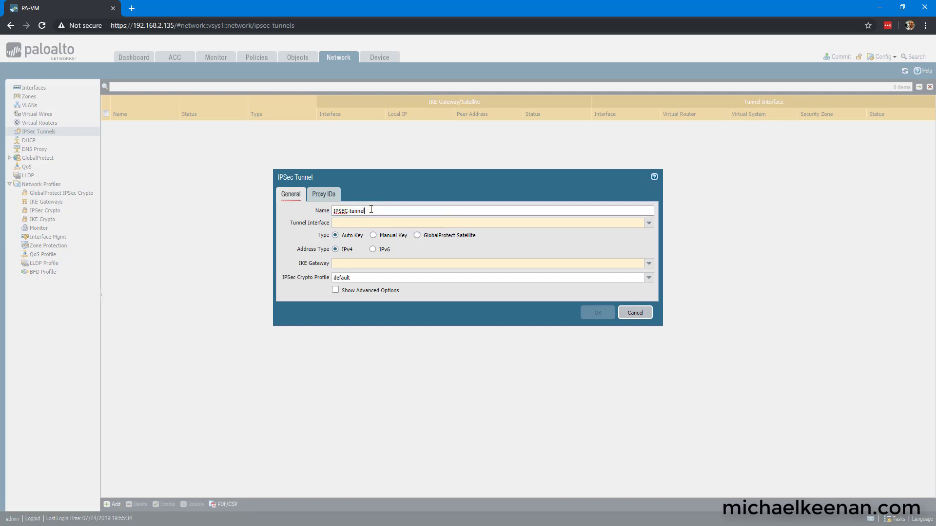
text(-ASA-2)
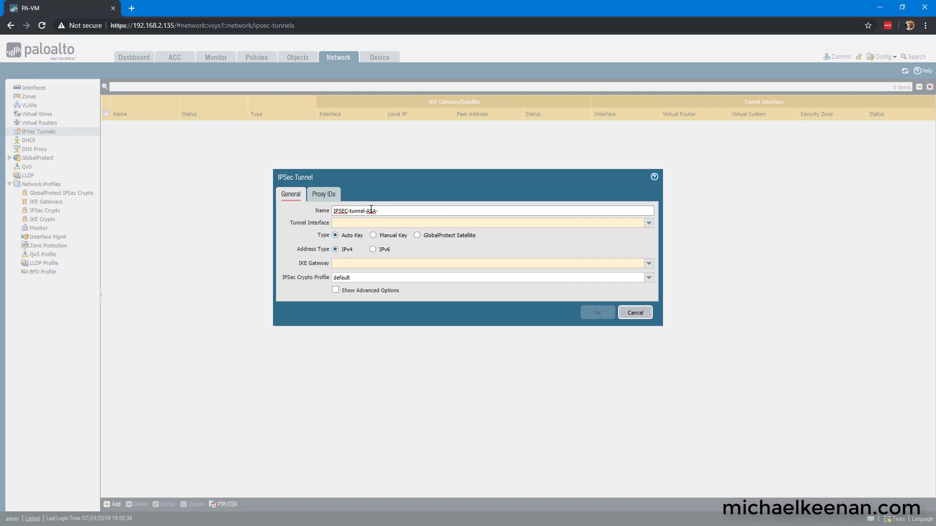
click(649, 264)
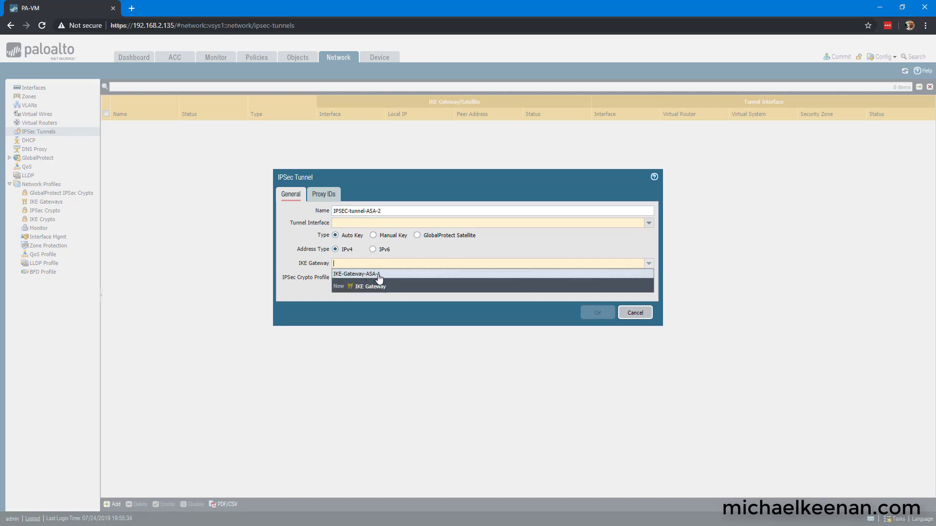
click(379, 274)
click(649, 277)
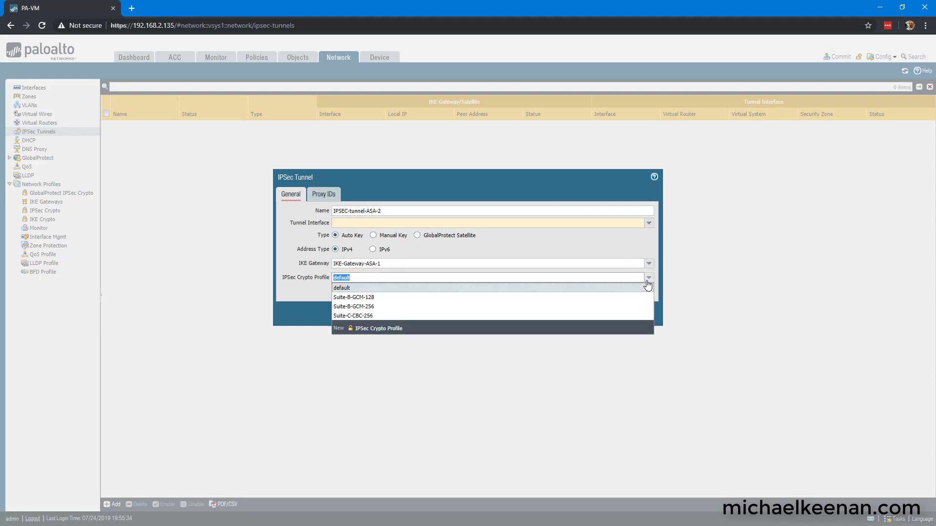
click(373, 317)
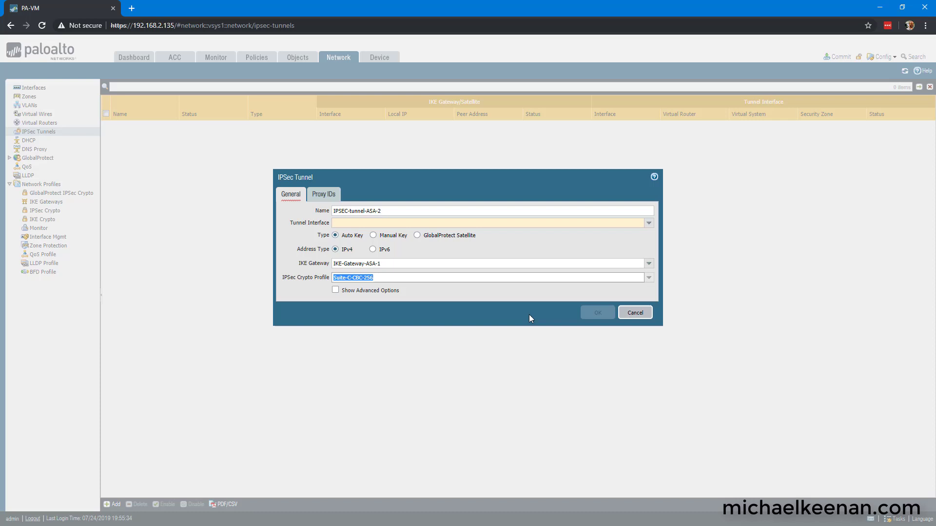
click(649, 224)
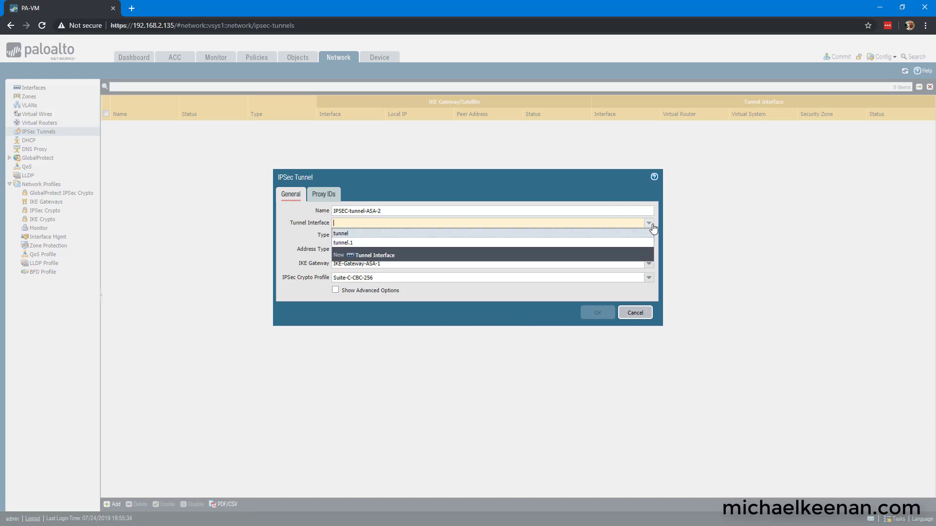
click(343, 243)
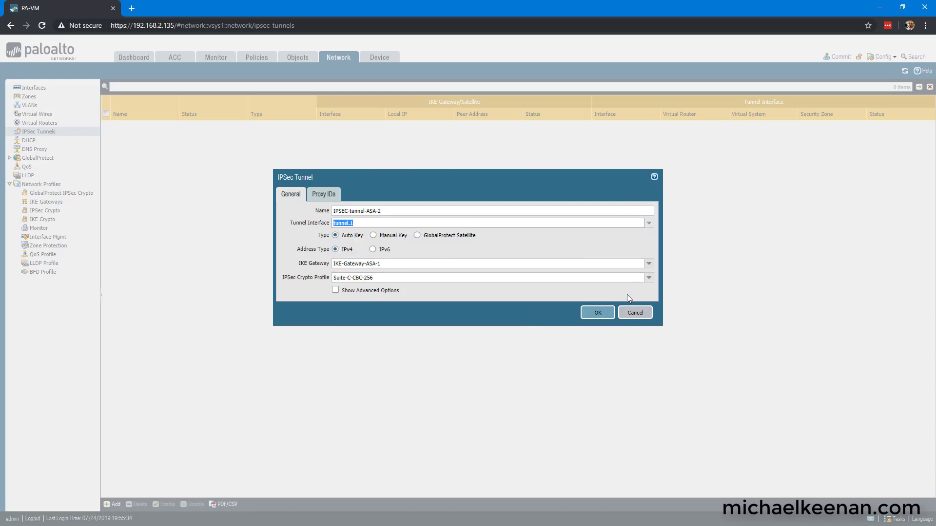
click(331, 196)
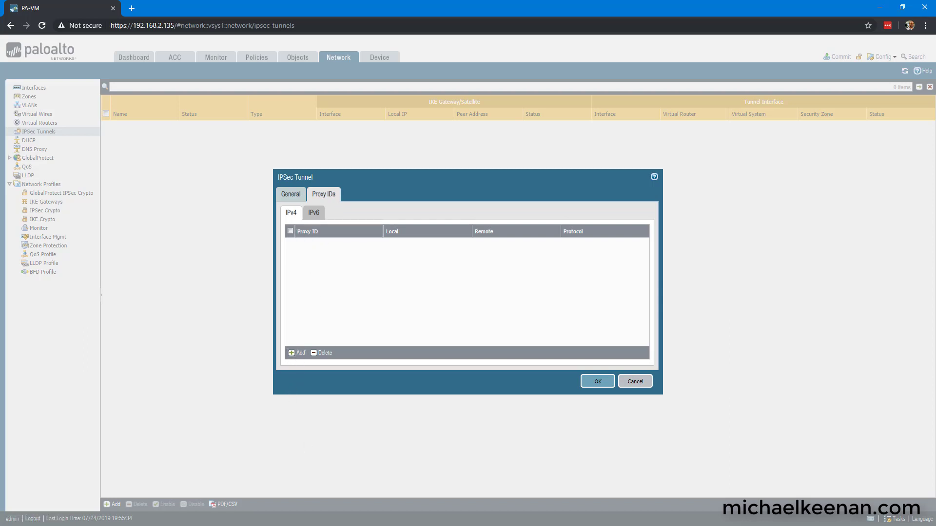
Step: Add proxy ID Tunnel-Traffic, local 10.2.2.0/24 to remote 10.1.1.0/24, and save the tunnel
click(298, 353)
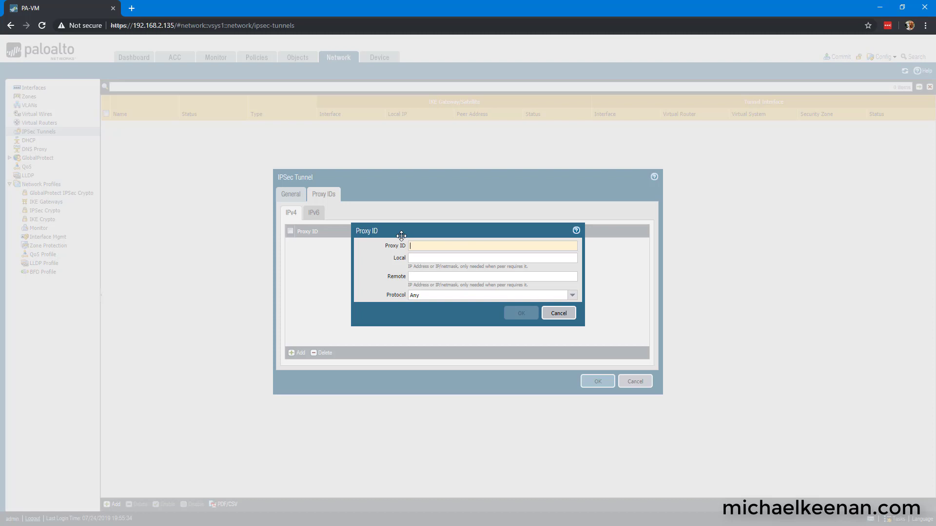
text(Tunne)
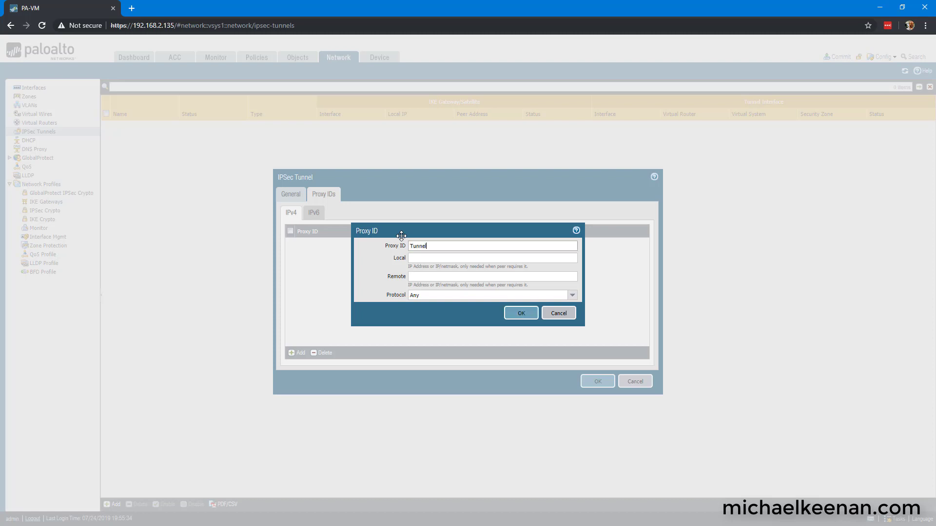
text(l-Traffic)
key(Tab)
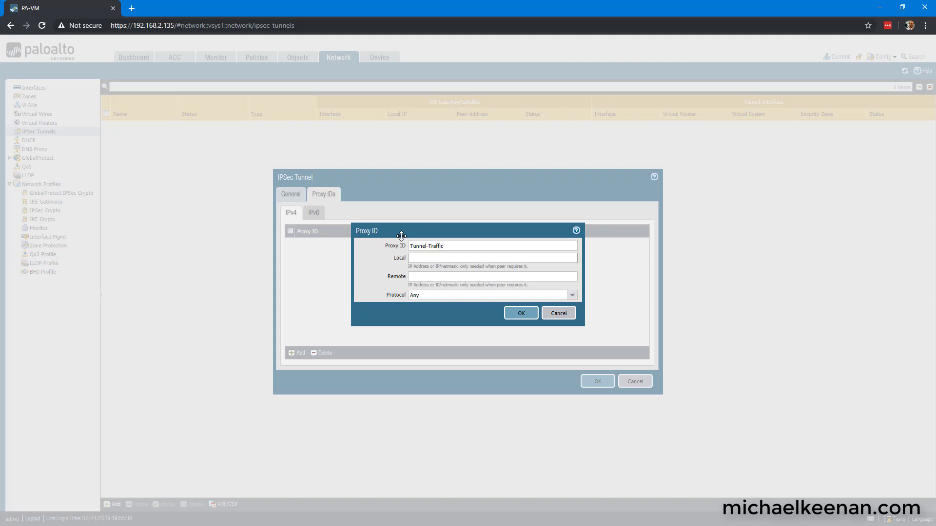
text(10.2.2.0/24)
click(416, 277)
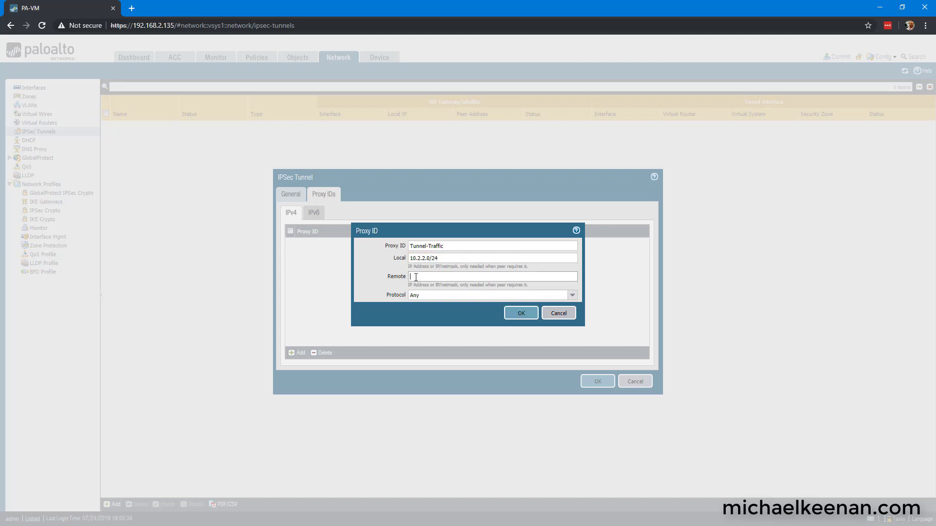
text(10.1.1.0)
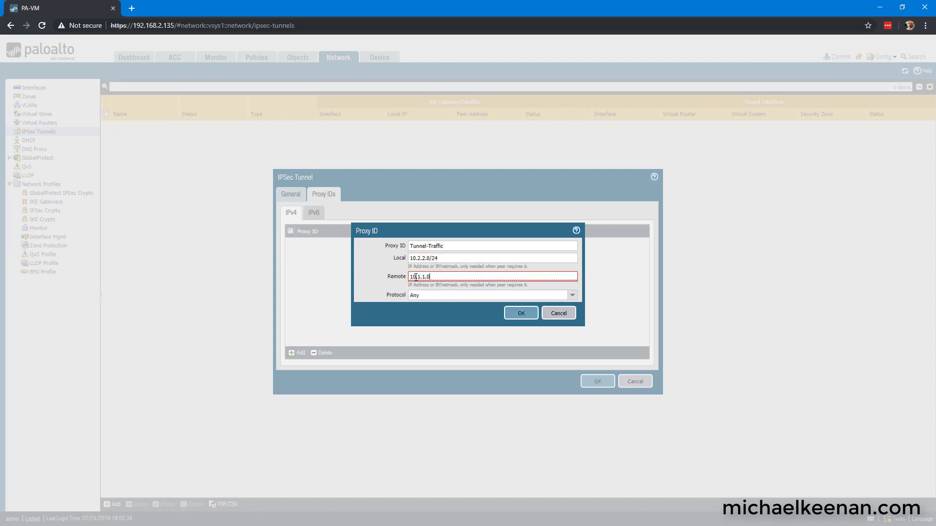
text(/24)
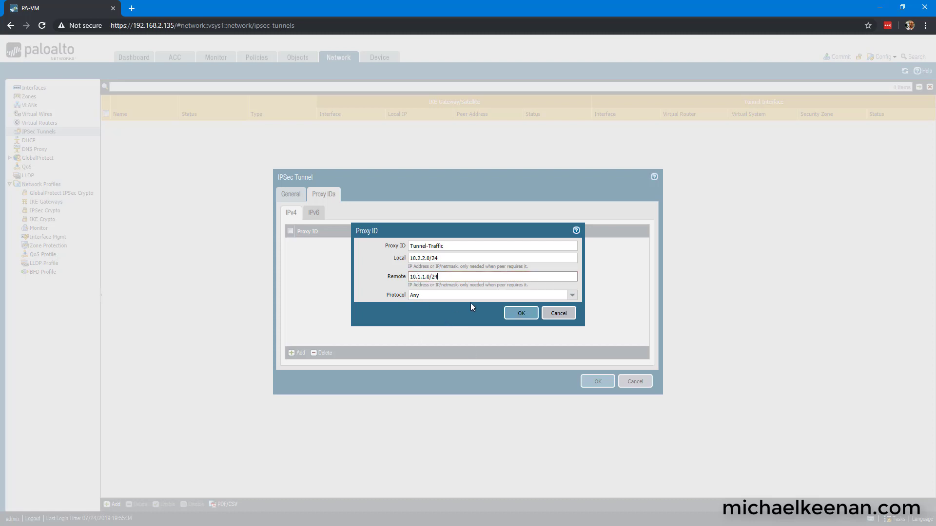
click(520, 313)
click(598, 381)
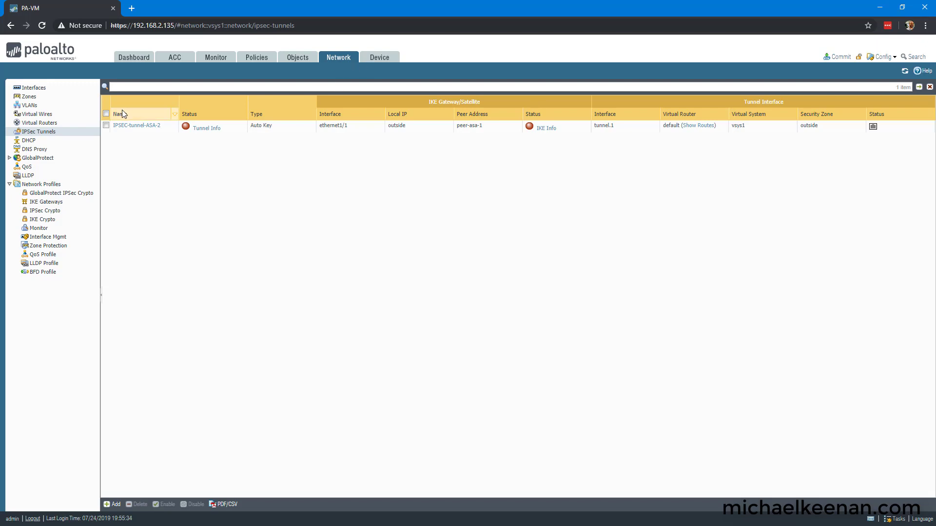
Step: On the default virtual router, start static route VPN-ASA-Remote_Network-1 to destination 10.1.1.0/24
click(56, 124)
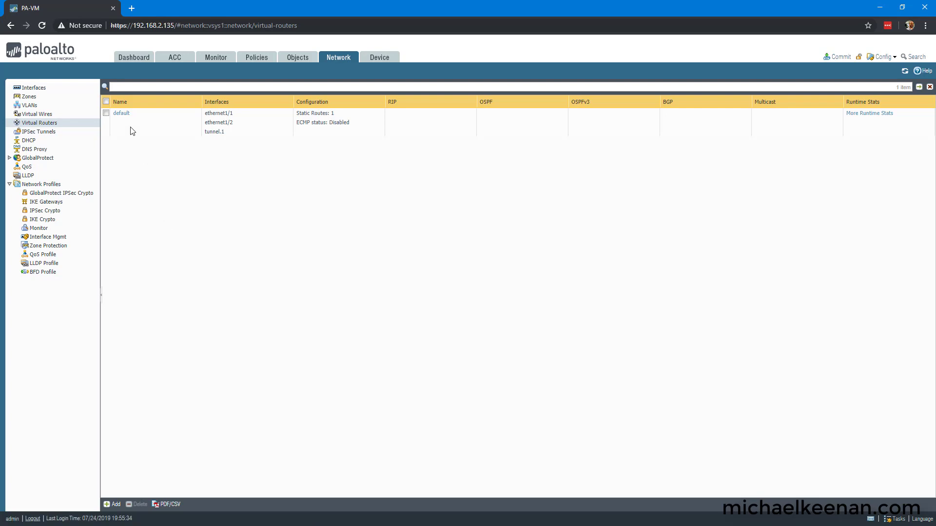
click(120, 114)
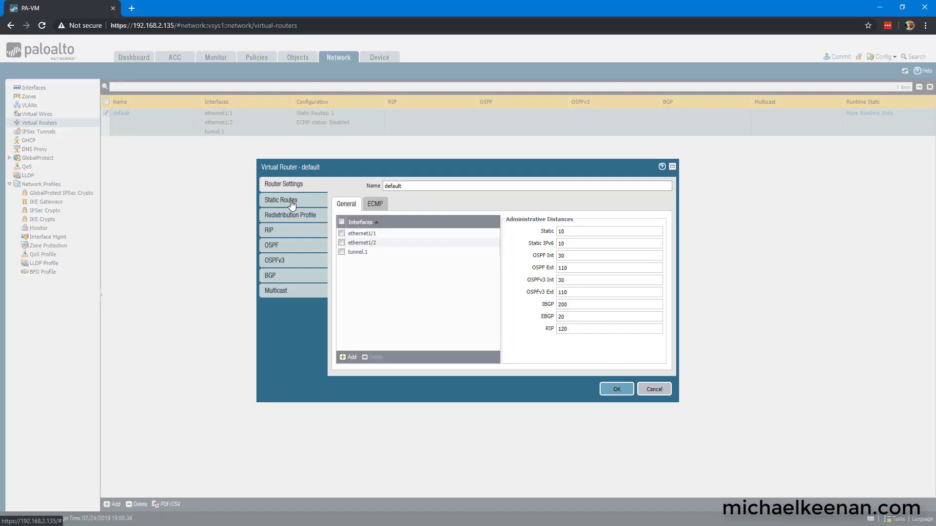
click(292, 205)
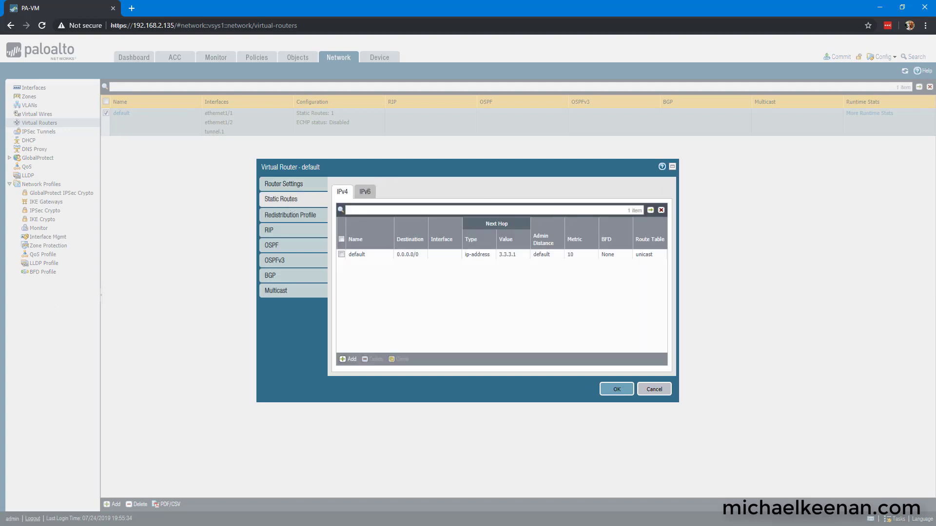
click(349, 359)
text(VPN)
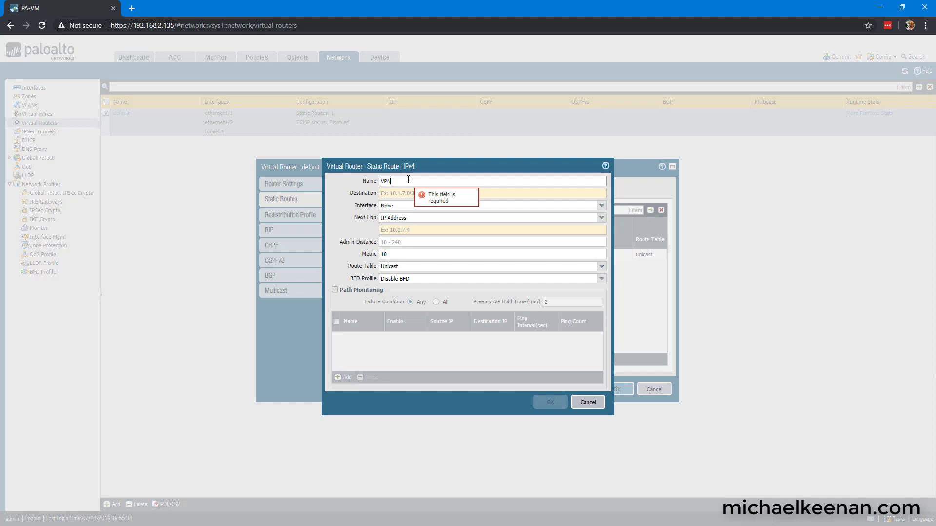
text(-ASA-R)
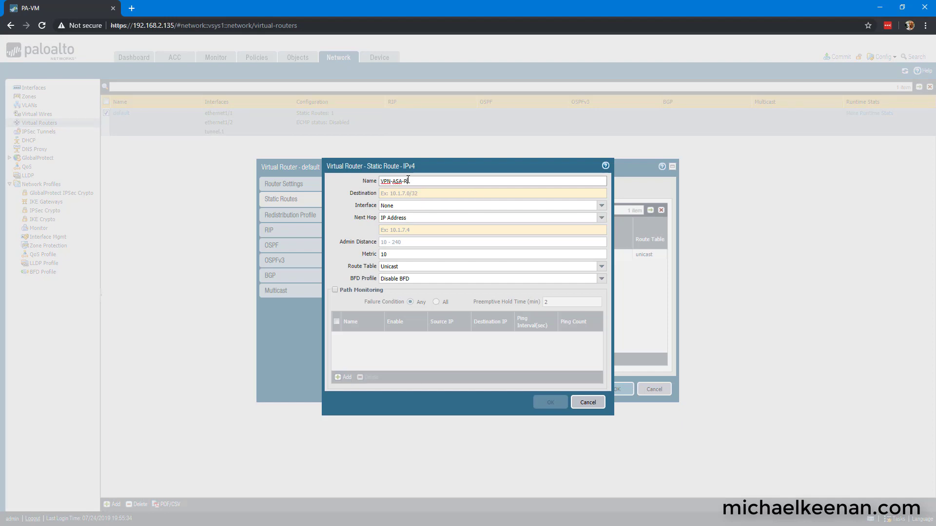
text(emote_Network-1)
click(406, 194)
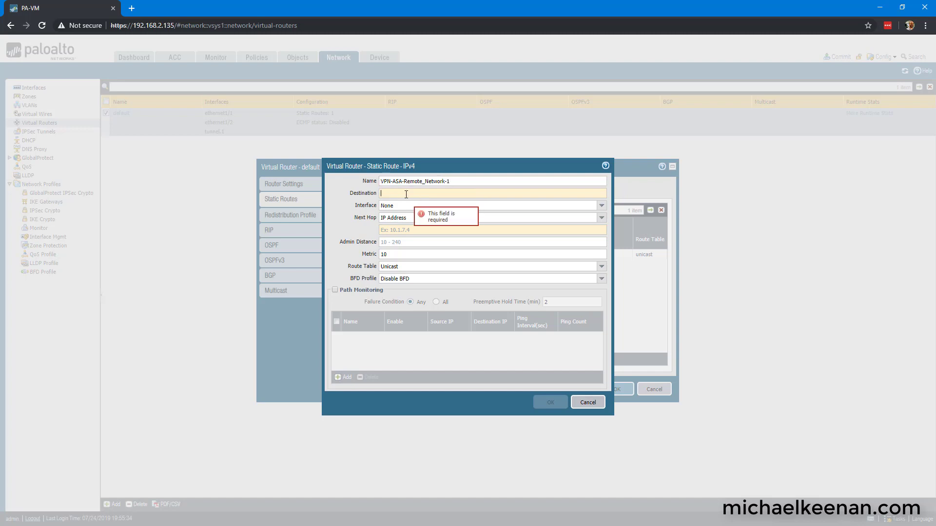
text(10.1.1.0)
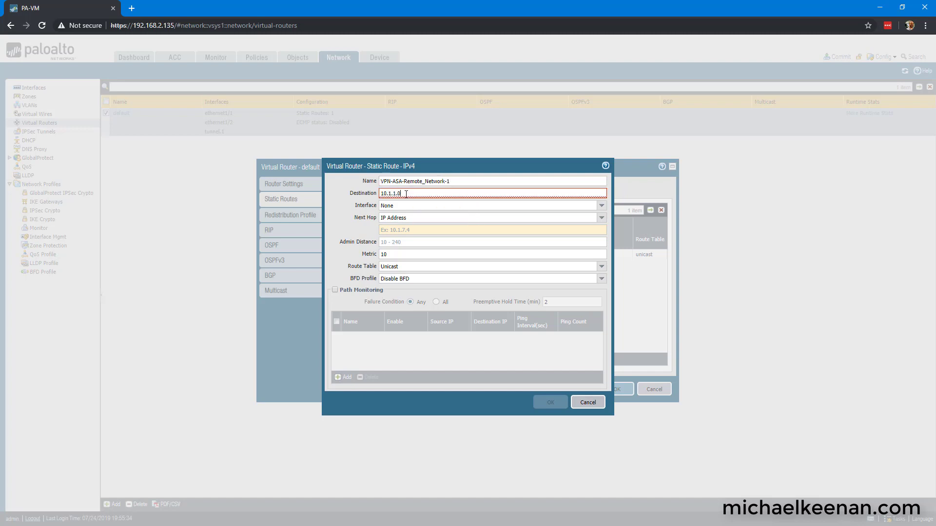
text(/24)
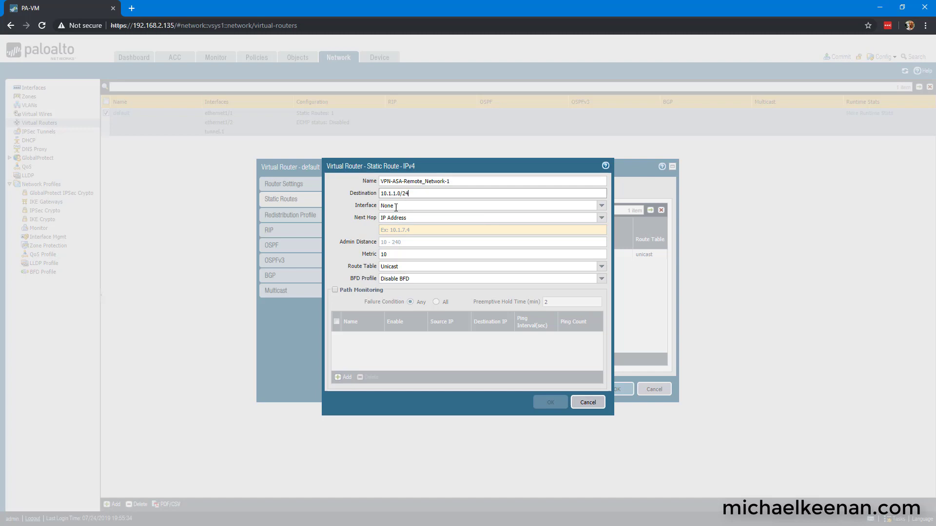
Step: Send the route out tunnel.1 with next hop None and save the virtual router
click(602, 206)
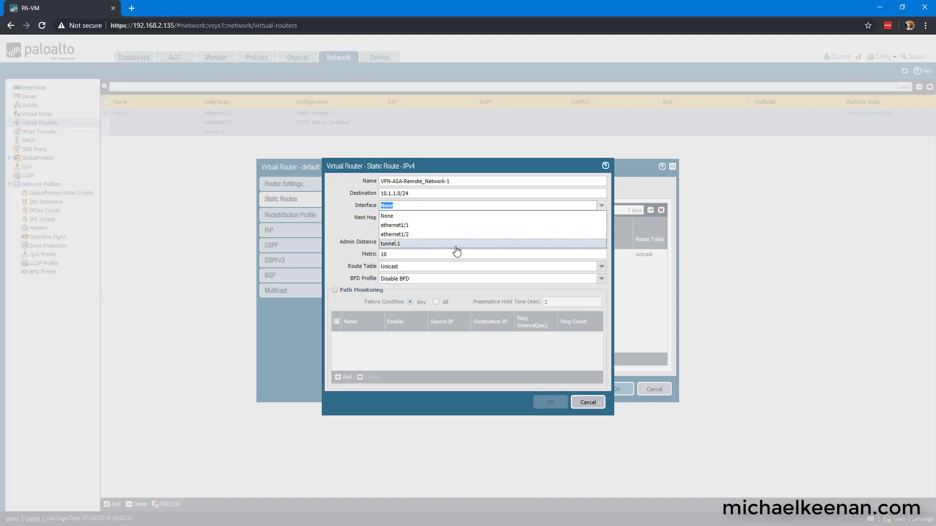
click(418, 249)
click(409, 230)
text(3.3.3.1)
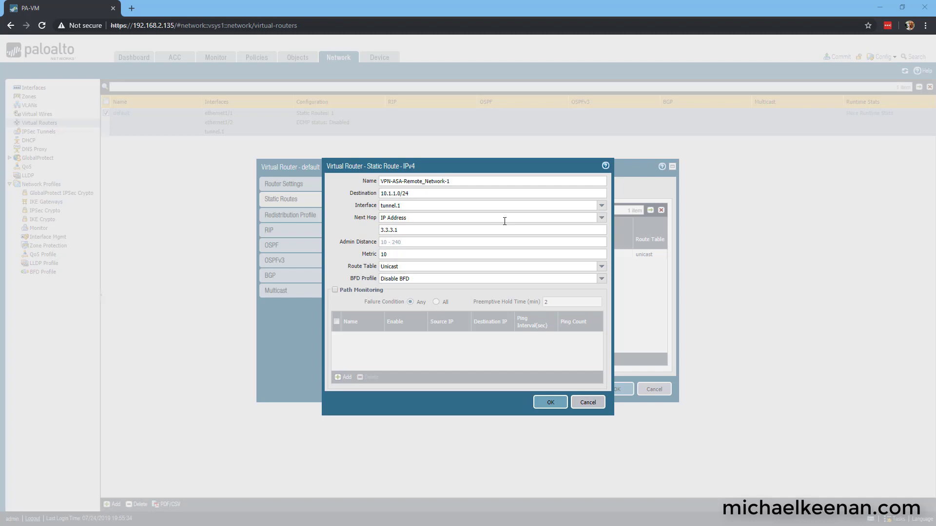
click(602, 217)
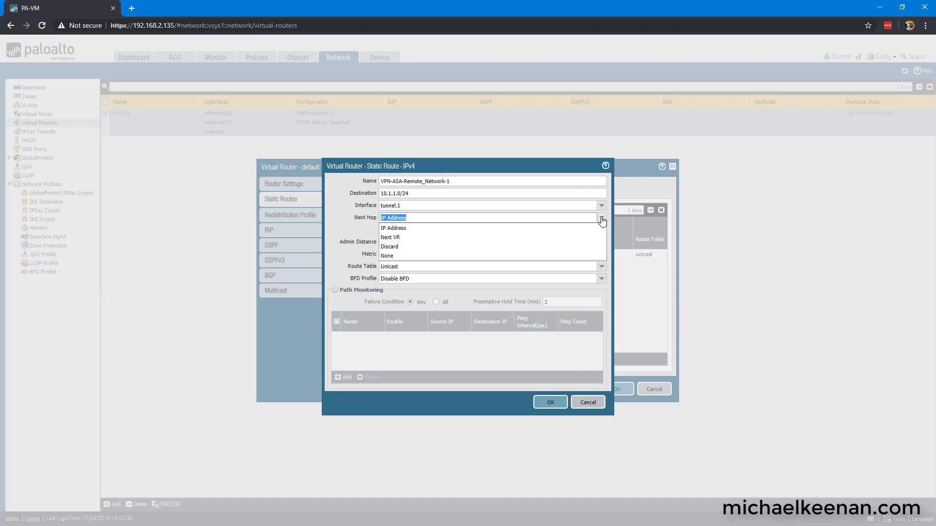
click(411, 257)
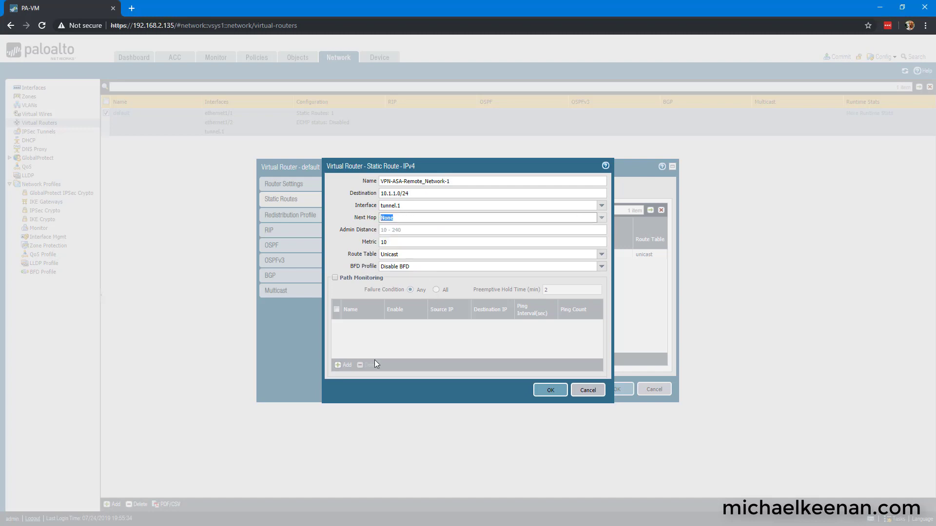
click(551, 390)
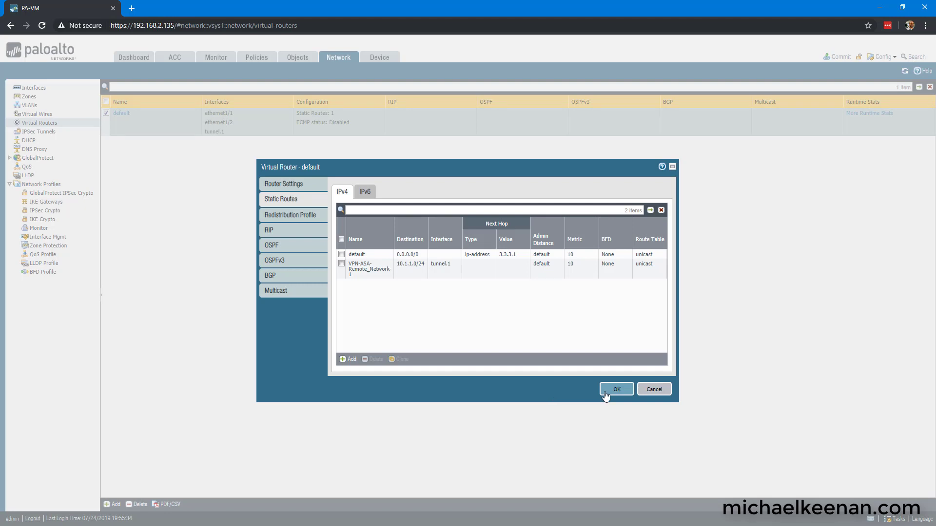
click(616, 389)
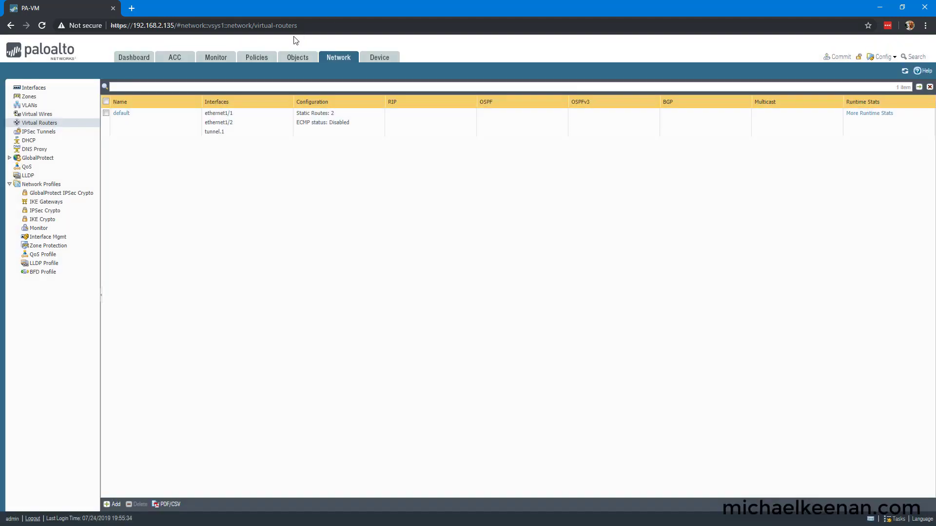
Step: Create security rule L3-Trust with source zone outside and source address VPN-Remote_Network-1
click(260, 60)
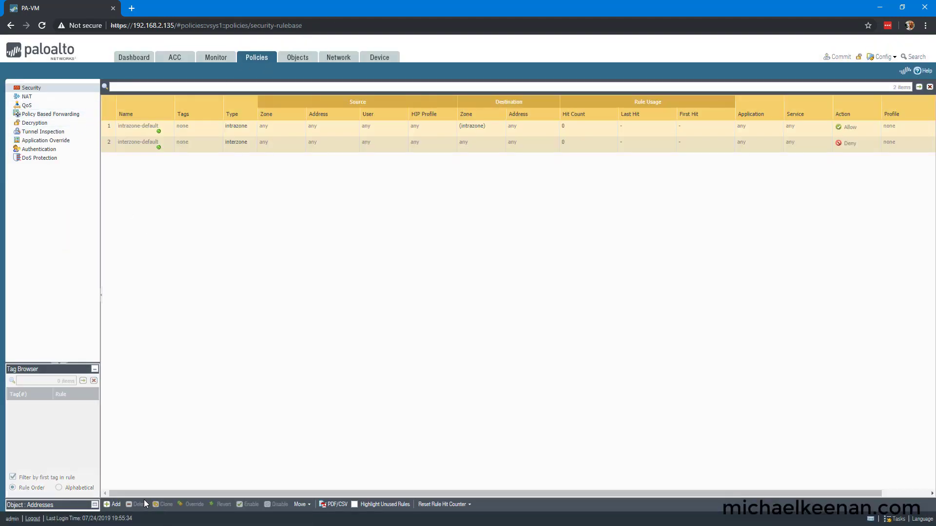
click(112, 506)
text(L)
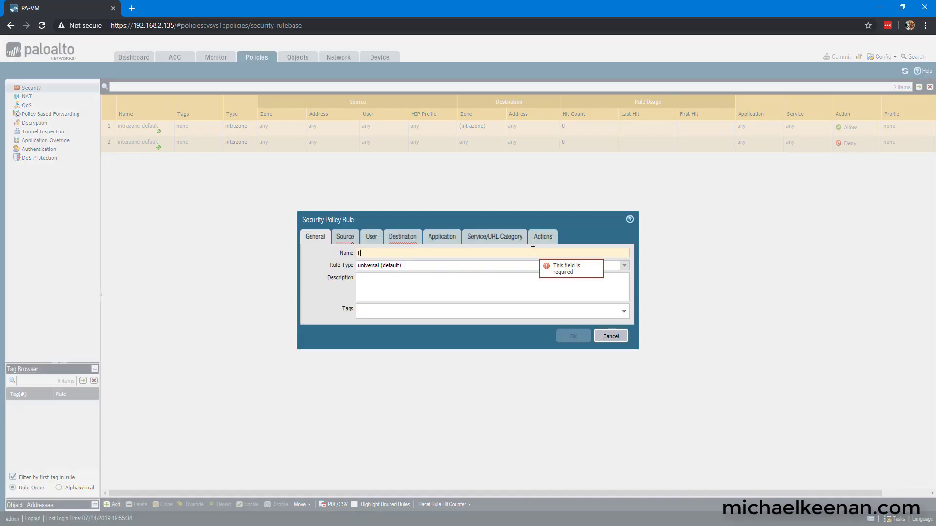
text(3-True)
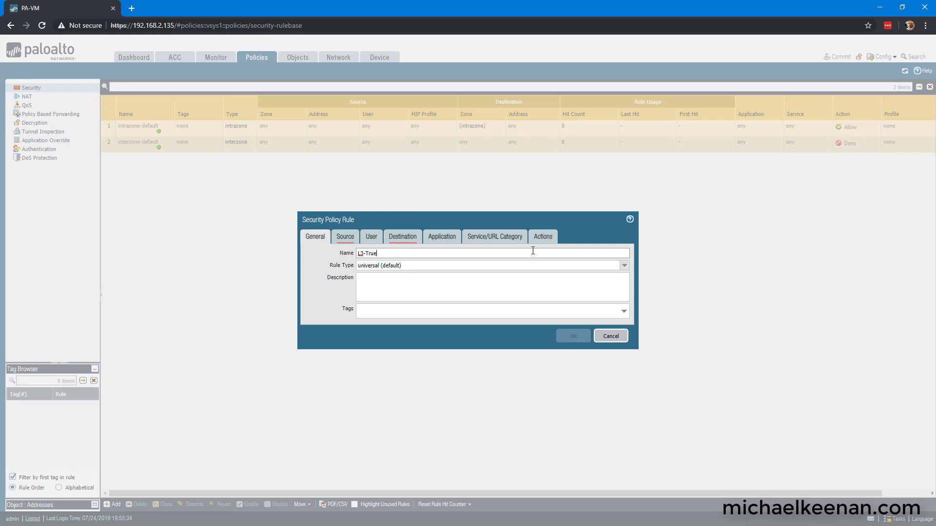
click(345, 237)
click(318, 359)
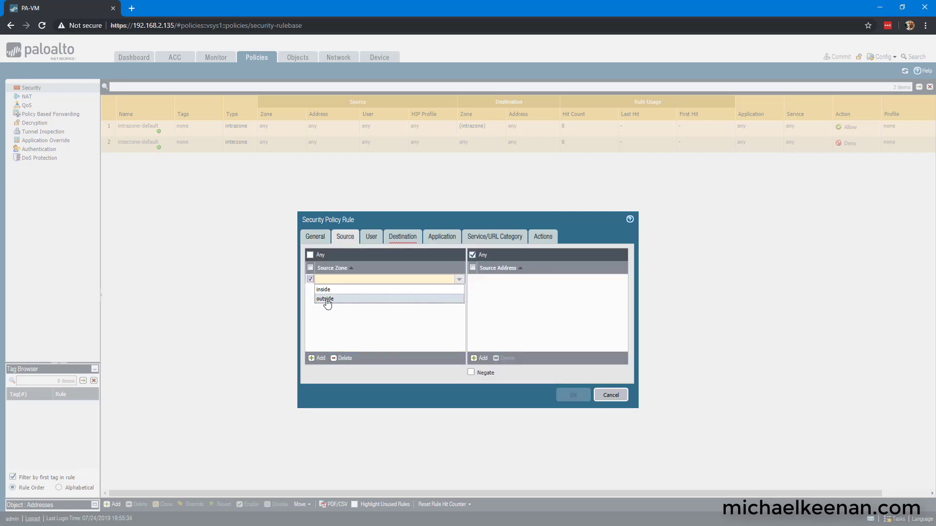
click(325, 300)
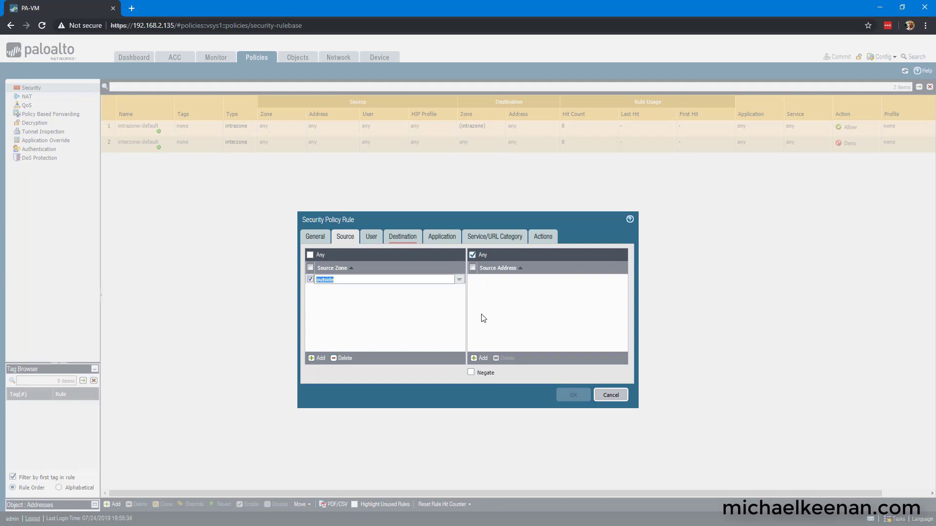
click(483, 360)
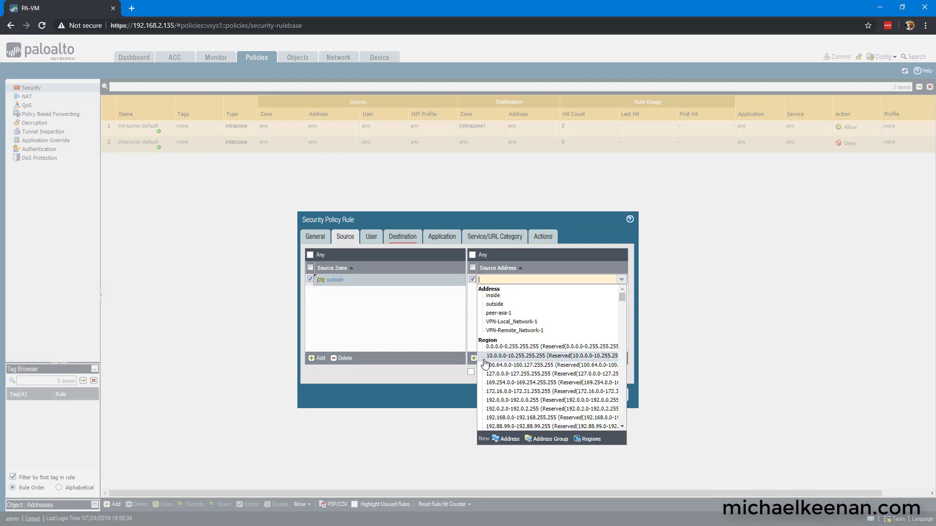
click(504, 332)
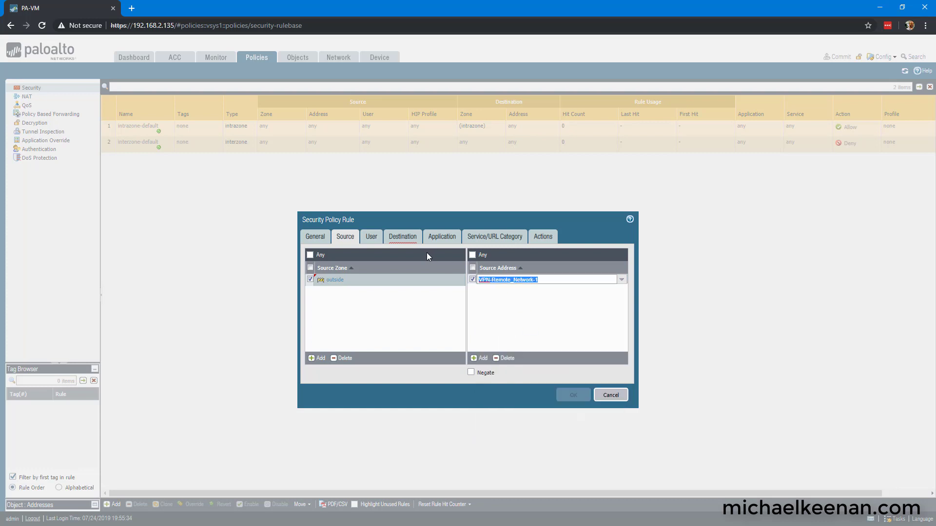
Step: Give the rule destination address VPN-Local_Network-1 with zone inside, and save it
click(403, 236)
click(481, 359)
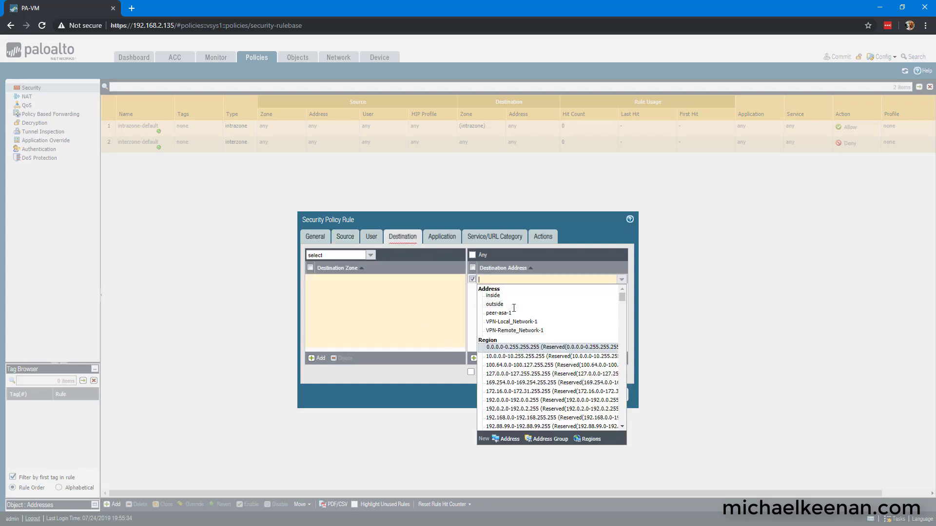
click(520, 326)
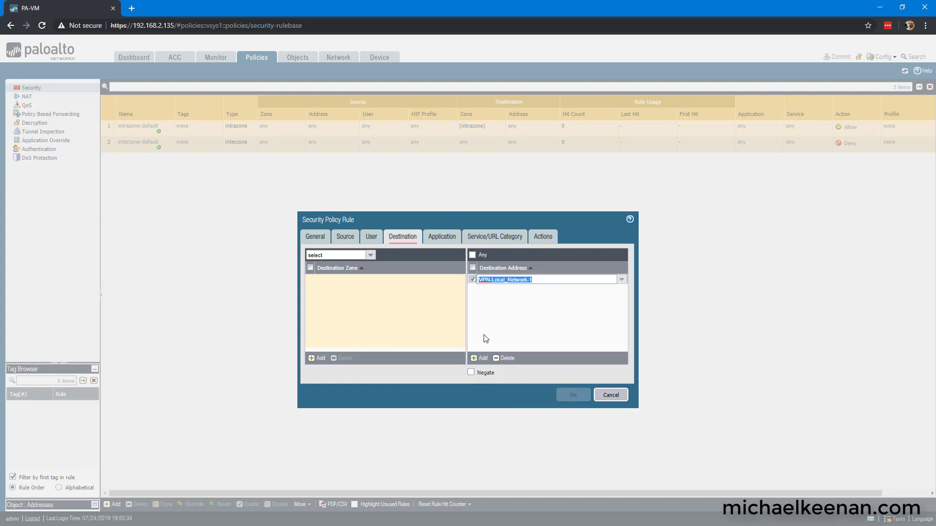
click(318, 358)
click(326, 291)
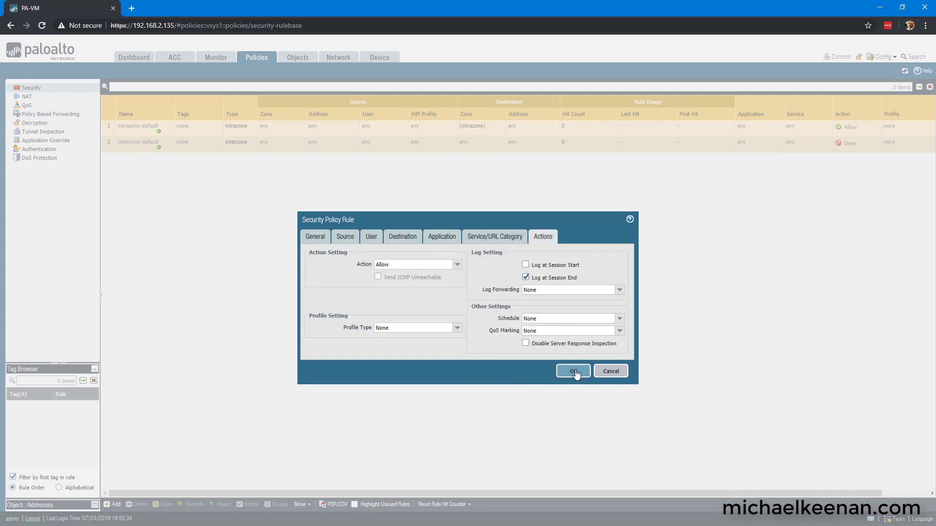
click(574, 372)
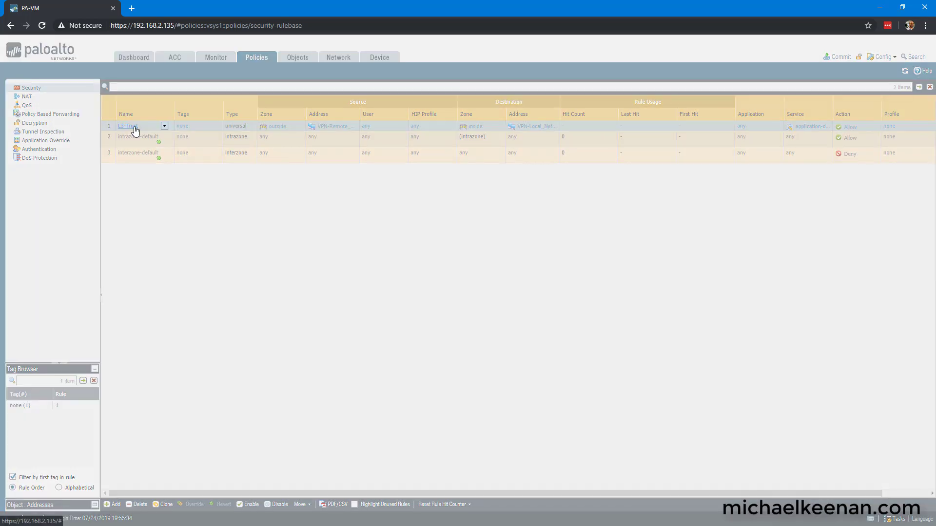
Step: Remove the inside destination zone from L3-Trust so any destination zone matches
click(135, 127)
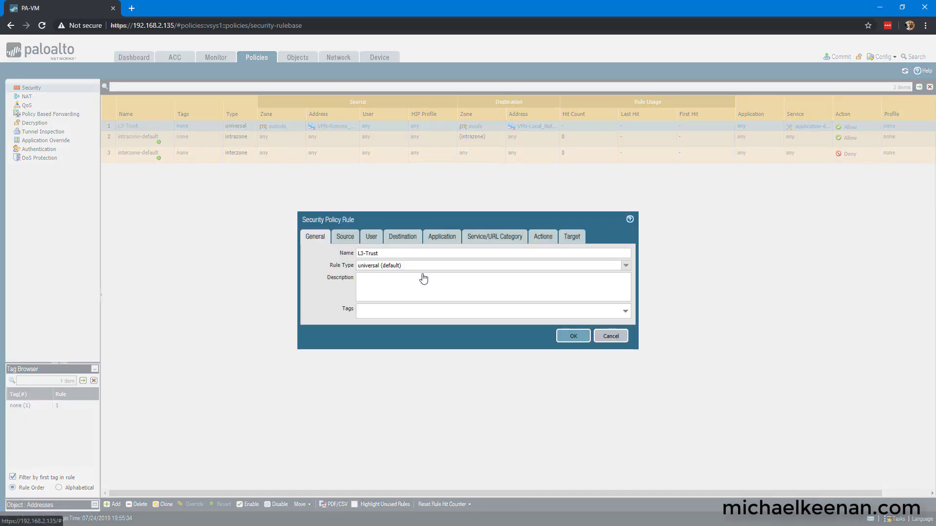
click(399, 237)
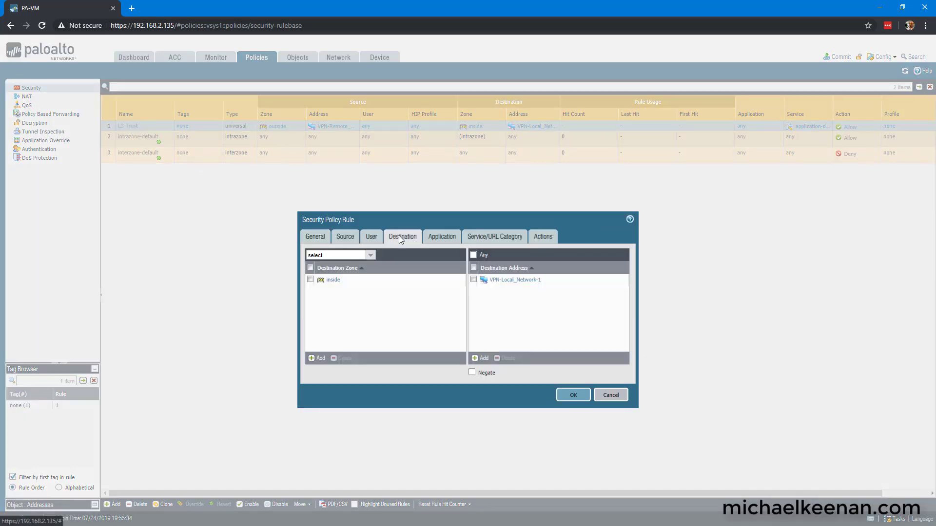
click(310, 280)
click(341, 359)
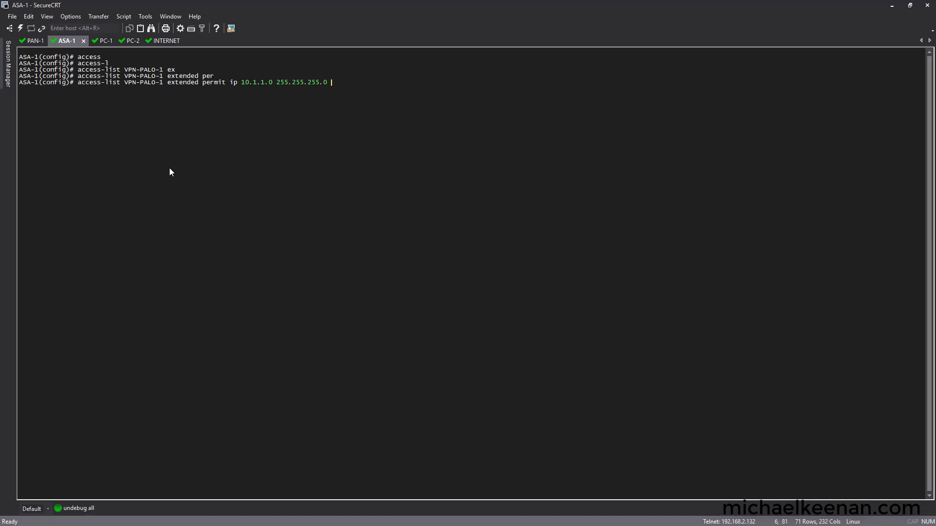
Step: Complete access-list VPN-PALO-1 with destination 10.2.2.0 255.255.255.0 and enter it
text(10.2.2.0 255.255.255.0)
key(Return)
Step: Enter crypto ikev2 policy 1 and set its encryption to aes-256
text(cry)
key(Tab)
text(ikev2 pol)
key(Tab)
text(1)
key(Return)
text(e)
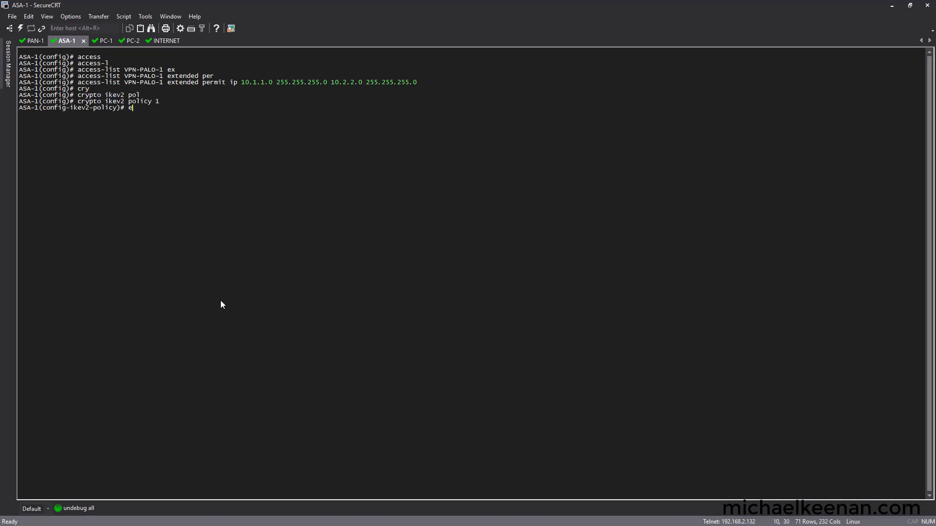
text(cnc)
key(Tab)
text(aes)
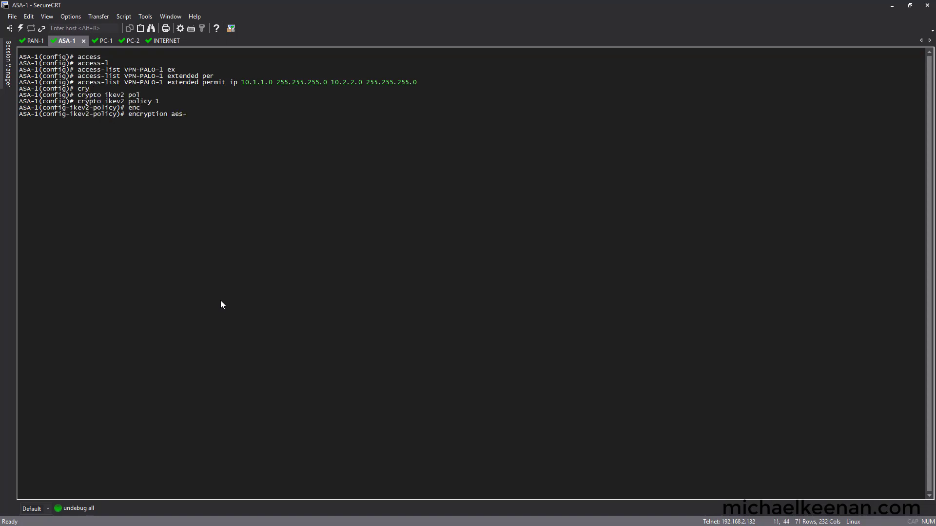
text(-256)
key(Return)
Step: Add sha256 integrity, DH group 20, prf sha256 and lifetime seconds 28800 to the policy
text(int)
key(Tab)
text(e)
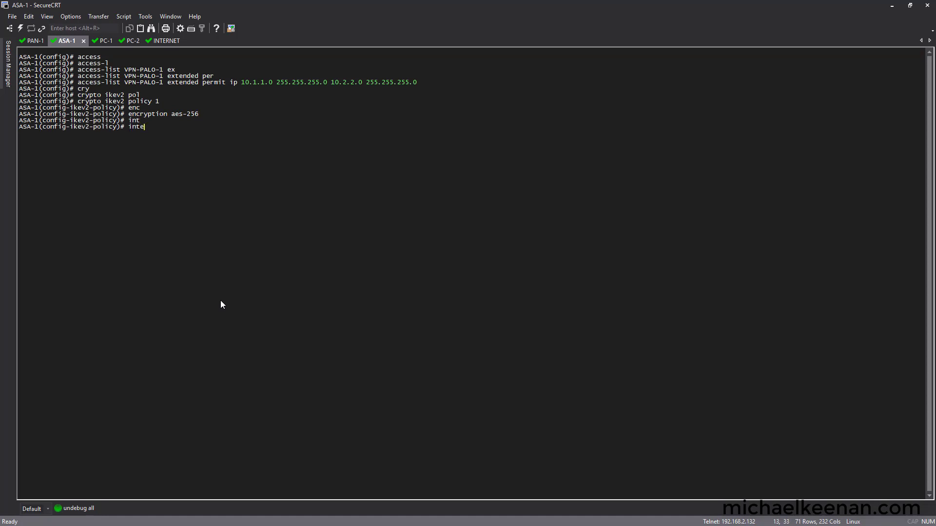
key(Return)
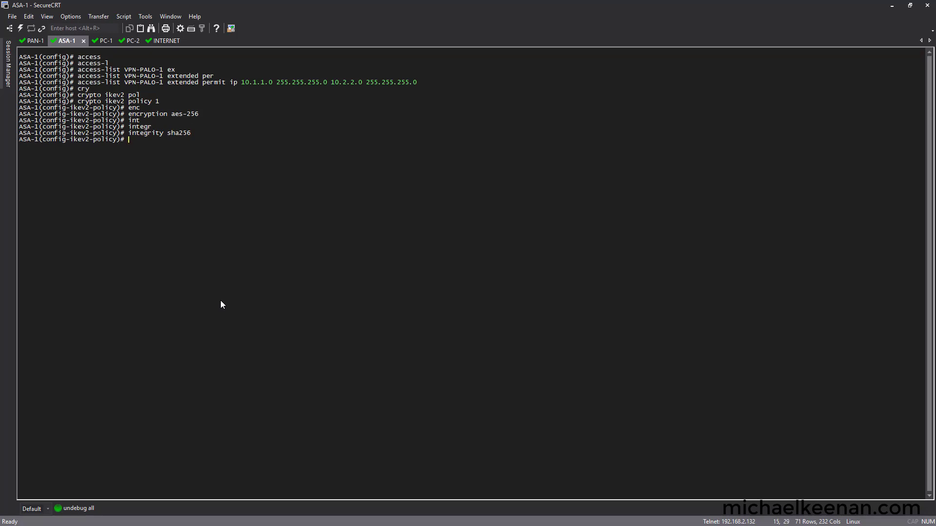
text(group 20)
key(Return)
text(prf sha256)
key(Return)
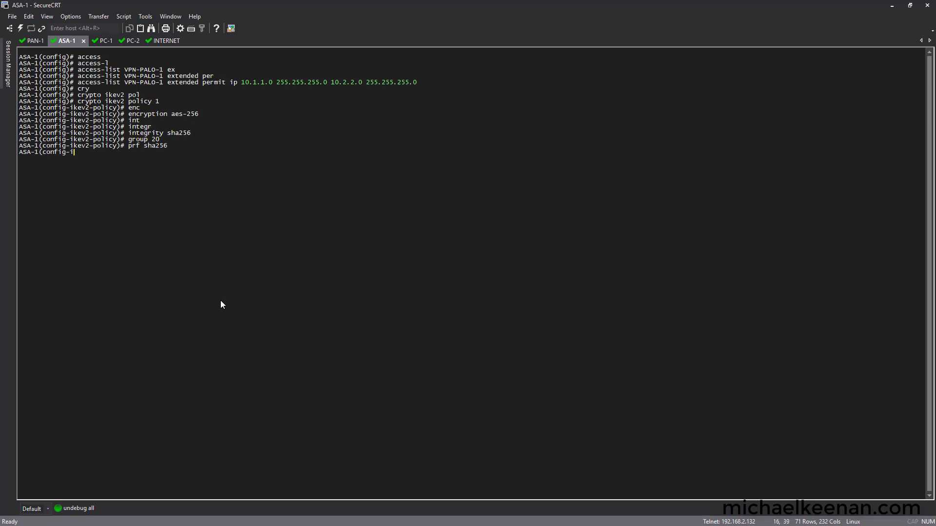
text(life)
key(Tab)
text(se)
key(Tab)
text(28)
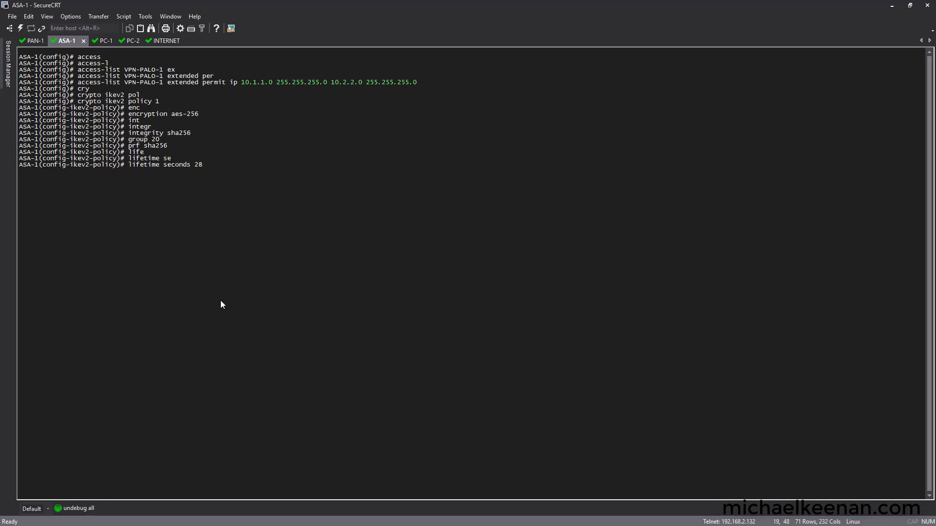
text(800)
key(Return)
key(Return)
key(Return)
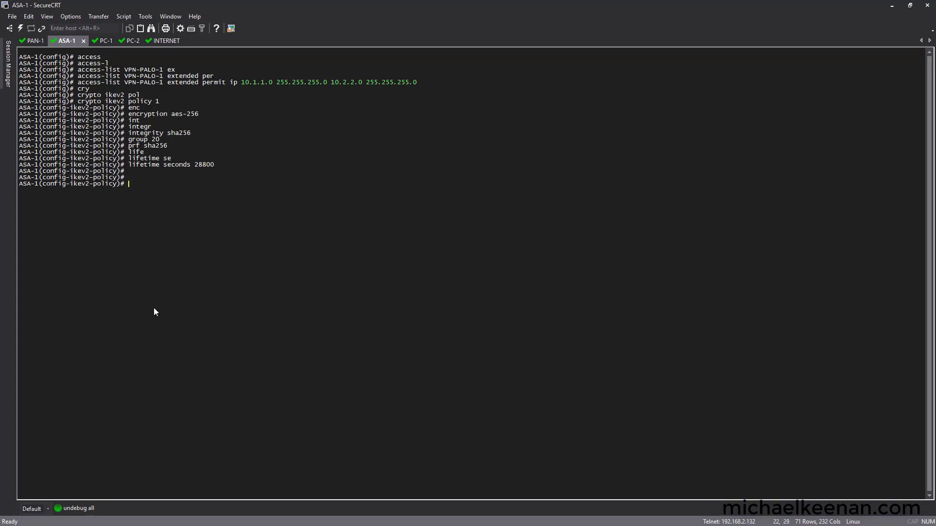
Step: Create crypto ipsec ikev2 ipsec-proposal VPN-IPSEC_PROPOSAL-1
text(cry)
key(Tab)
text(ipsec ikev2 ips)
Step: Set the proposal's protocol esp encryption to aes-256
key(Tab)
text(VPN-IPSEC_PROPOSAL-)
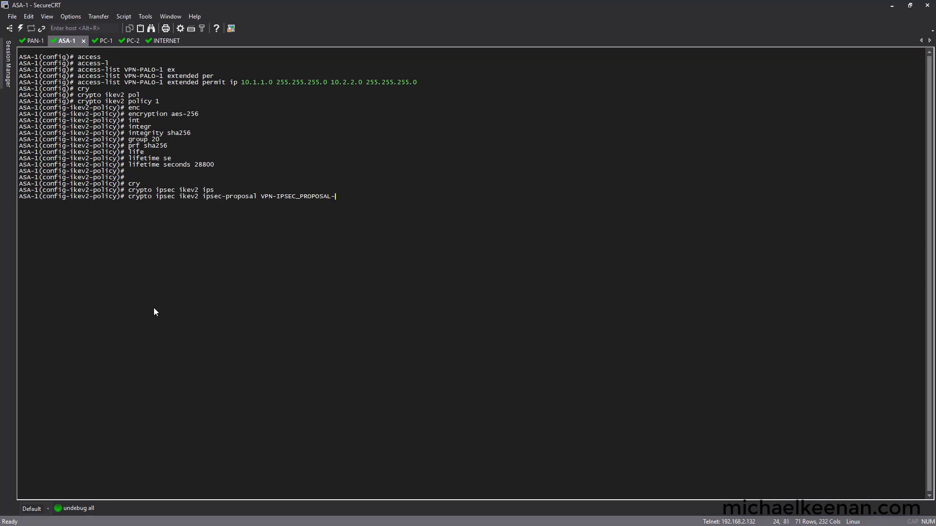
text(1)
key(Return)
text(p)
text(rot)
key(Tab)
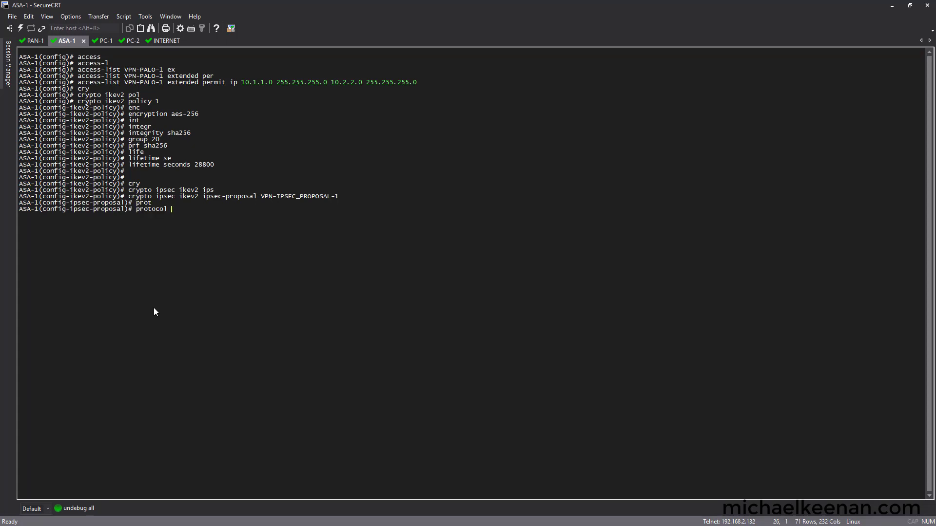
text(esp encr)
key(Tab)
text(aes-256)
key(Return)
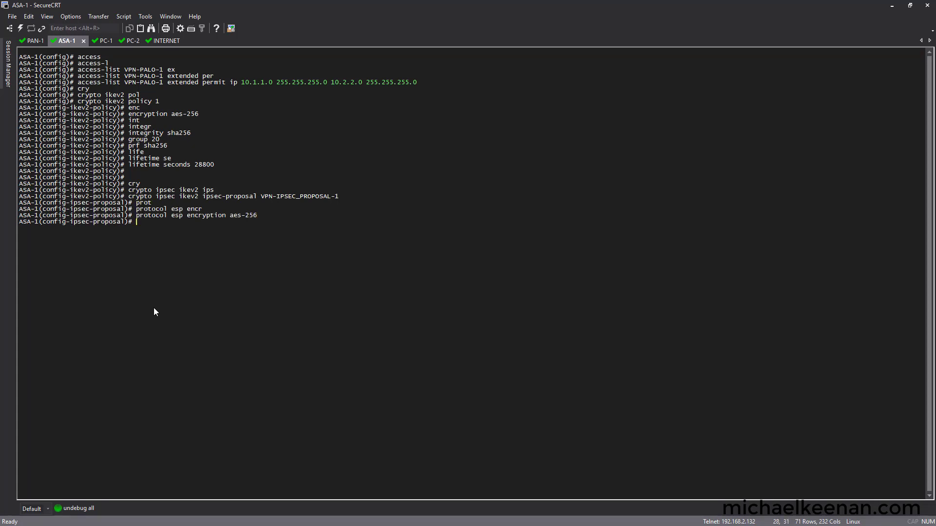
key(Up)
key(Return)
key(Return)
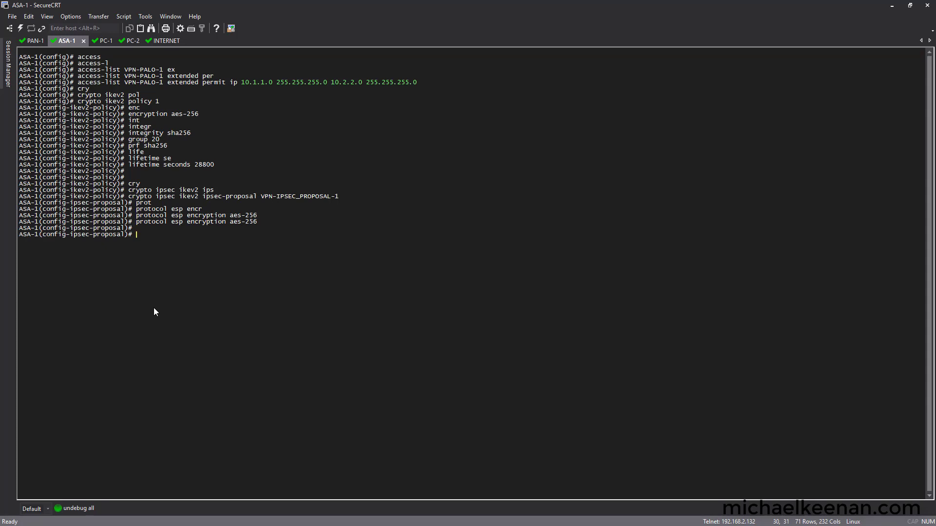
Step: Set protocol esp integrity sha-256, then begin the crypto map VPN-OUTSIDE-MAP-1 10 match address command
text(prot)
key(Tab)
text(esp )
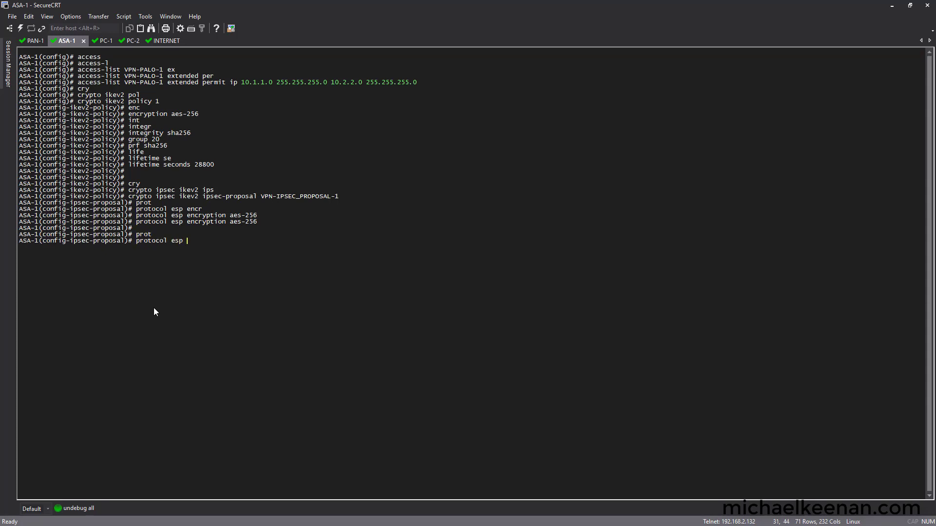
text(int)
key(Tab)
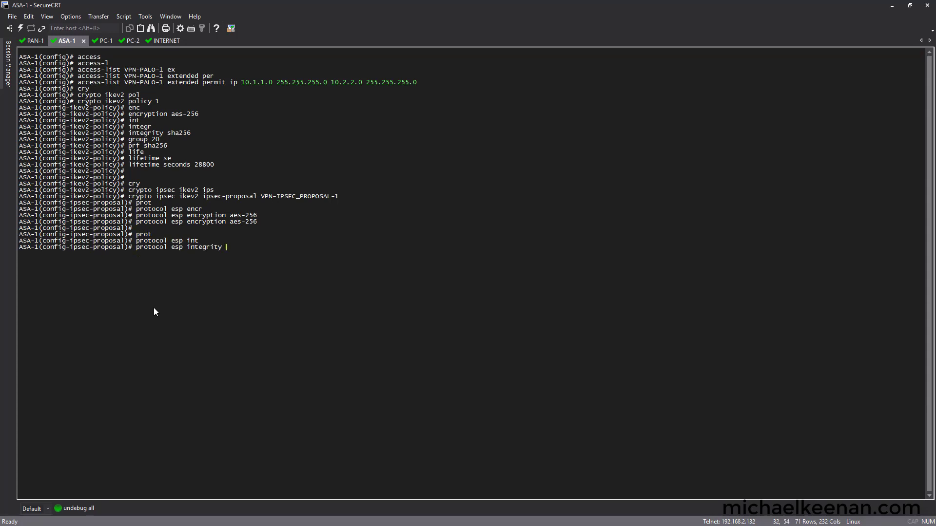
text(sha-256)
key(Return)
key(Return)
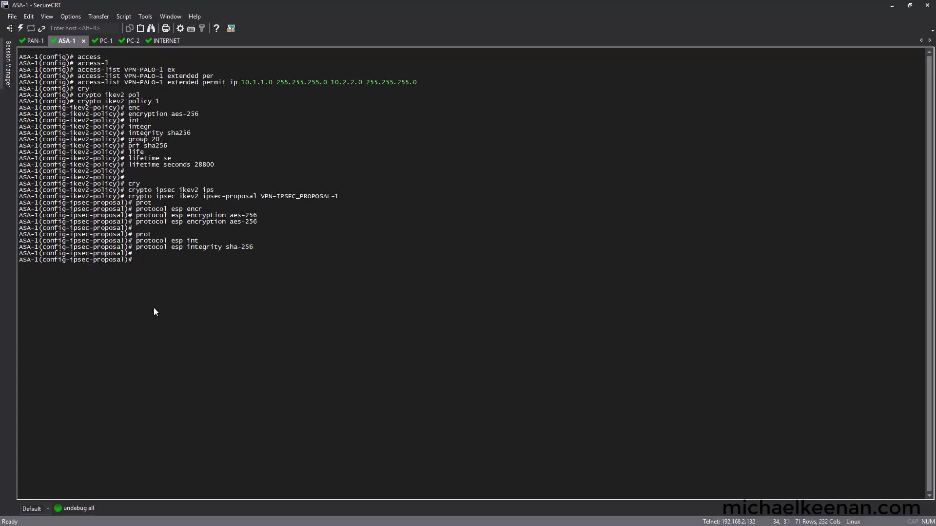
key(Return)
text(crypto map)
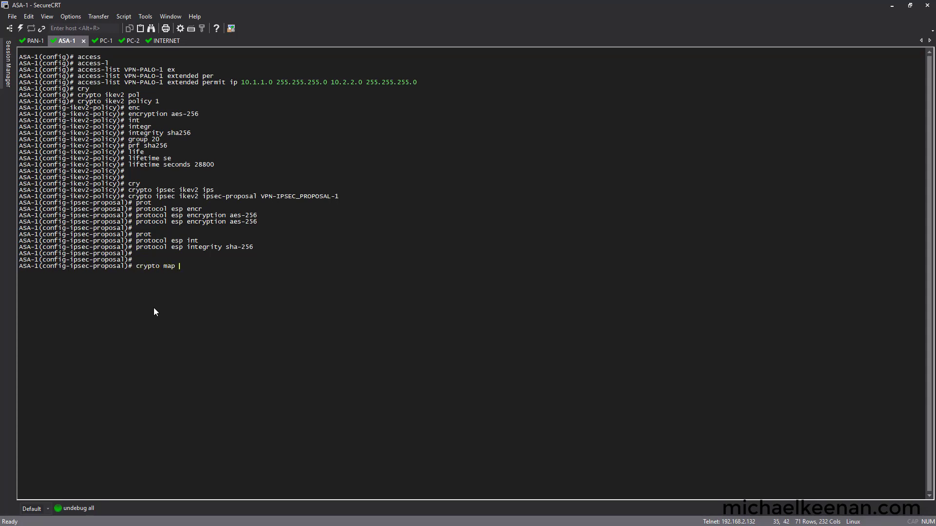
text( VPN-OUTSIDE-MAP-1 10 match addre)
Step: Match crypto map VPN-OUTSIDE-MAP-1 10 to VPN-PALO-1 and set its peer to 3.3.3.3
key(Tab)
text(VPN-PALO-1)
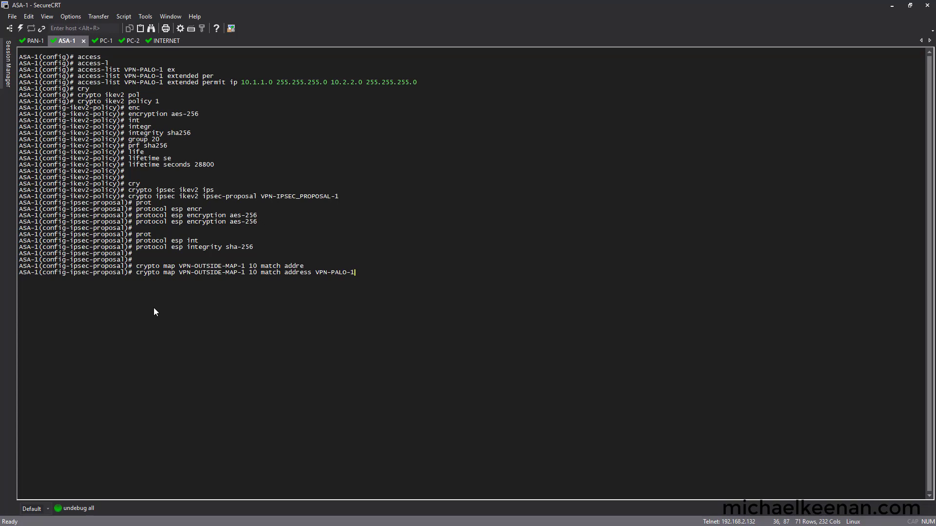
key(Return)
text(cry)
key(Tab)
drag(164, 272, 257, 272)
right_click(174, 291)
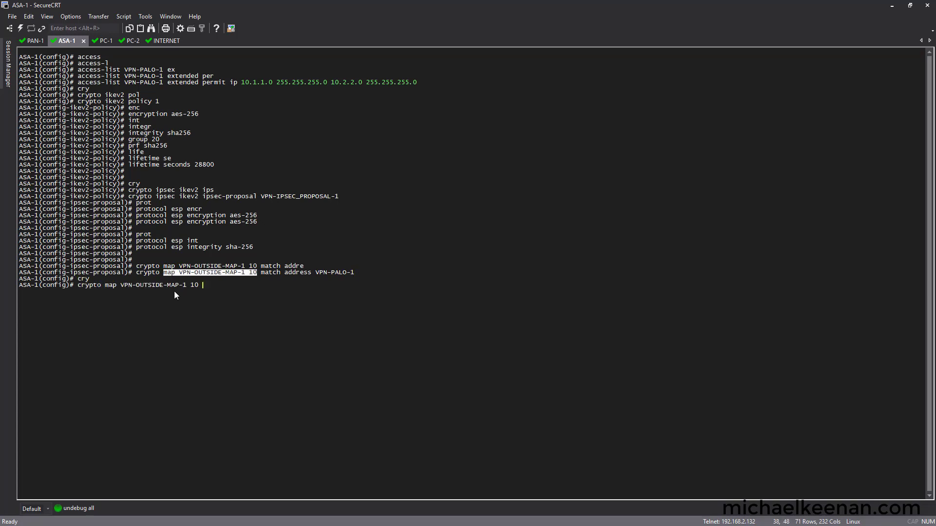
text(set)
key(Tab)
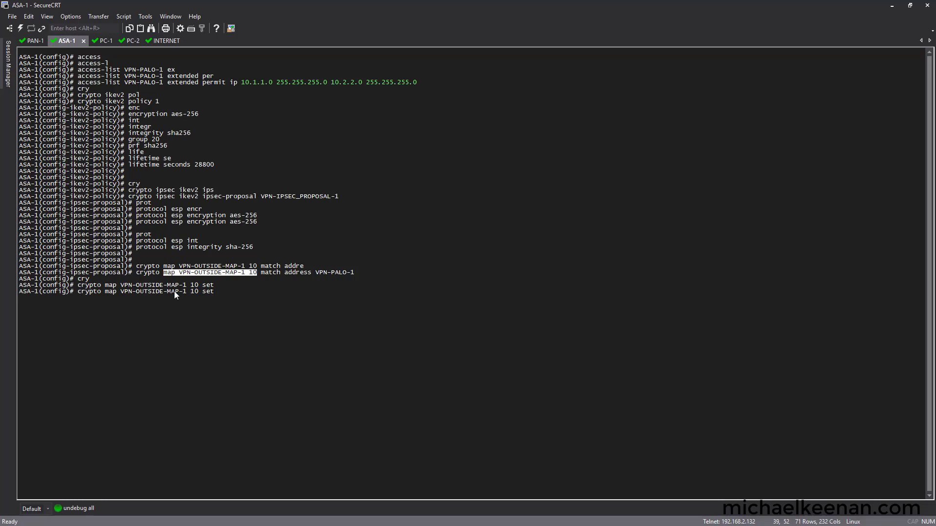
text(pe)
key(Tab)
text(3.3.3.3)
key(Return)
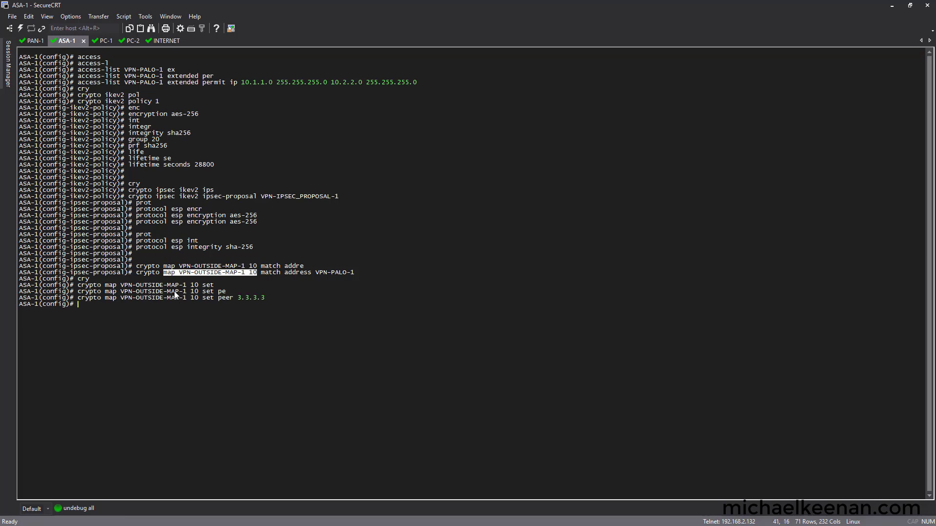
Step: Set the crypto map entry's security-association lifetime to 28800 seconds
text(crypto)
right_click(176, 295)
key(Return)
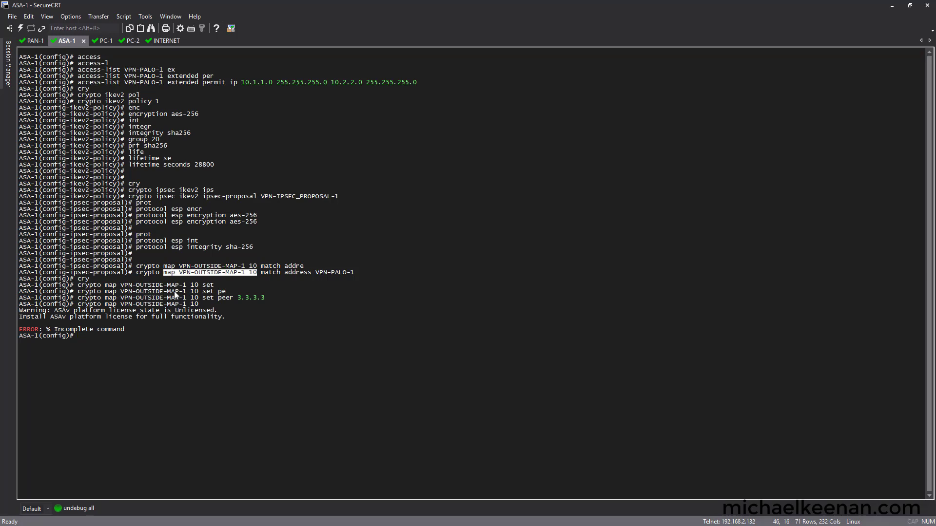
text(crypto)
right_click(176, 295)
text(set)
key(Tab)
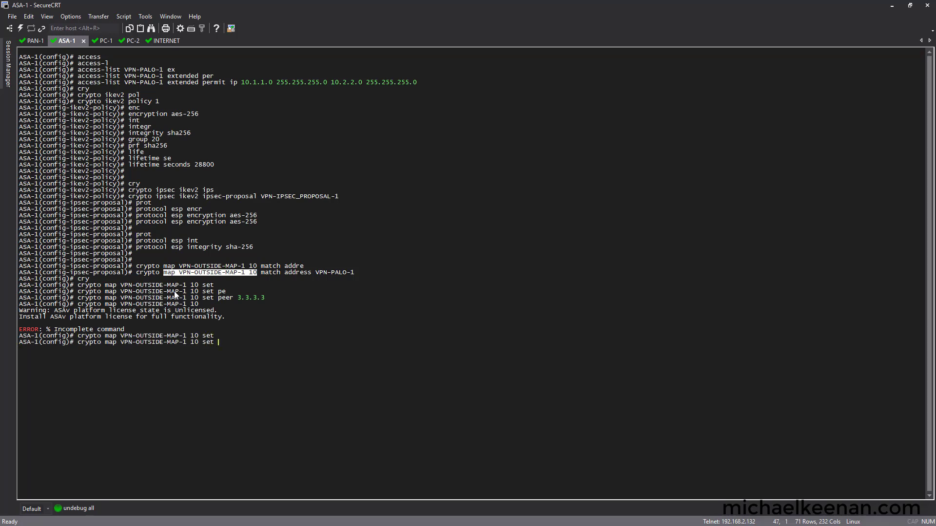
text(sec)
key(Tab)
text(life)
key(Tab)
text(sec	28800)
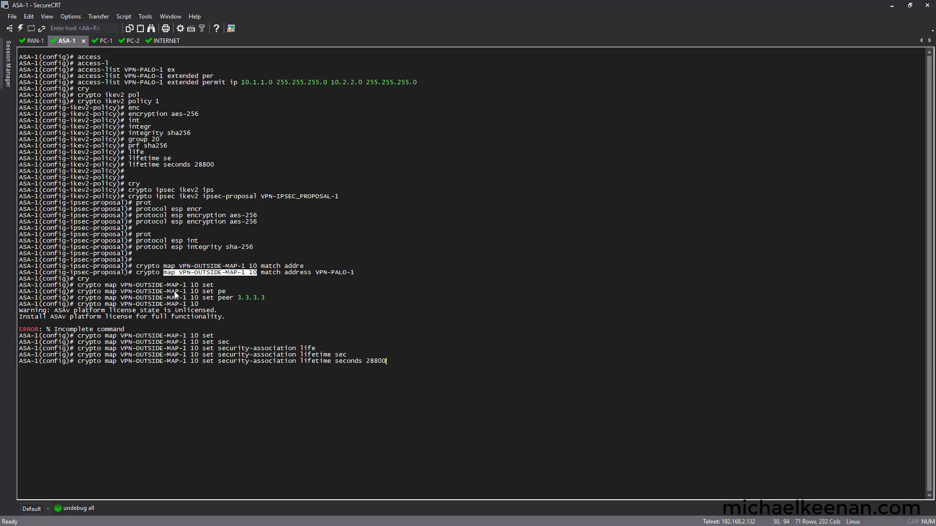
key(Return)
key(Return)
Step: Apply crypto map VPN-OUTSIDE-MAP-1 to the OUTSIDE interface
key(Up)
key(BackSpace)
key(BackSpace)
key(BackSpace)
key(BackSpace)
key(BackSpace)
key(BackSpace)
key(BackSpace)
key(BackSpace)
key(BackSpace)
key(BackSpace)
key(BackSpace)
key(BackSpace)
key(BackSpace)
key(BackSpace)
key(BackSpace)
key(BackSpace)
key(BackSpace)
key(BackSpace)
key(BackSpace)
key(BackSpace)
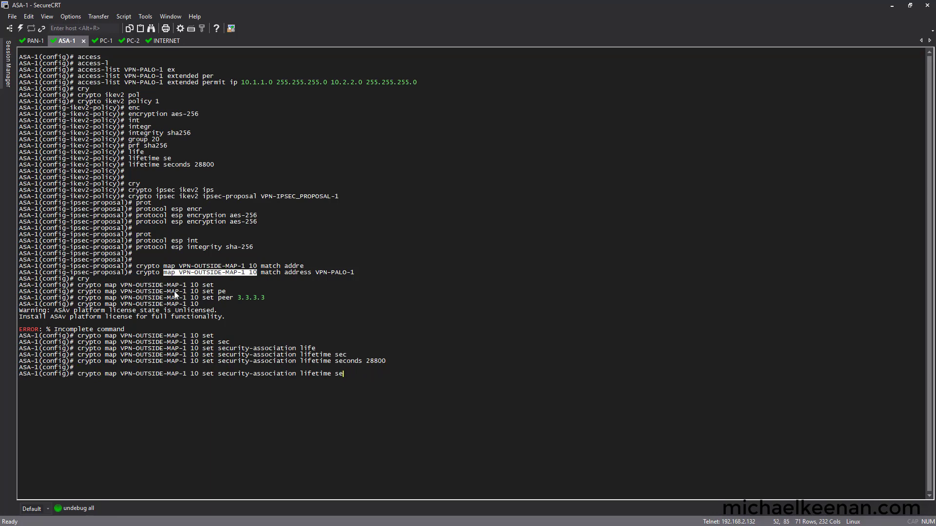
text(int	e)
key(BackSpace)
key(BackSpace)
key(BackSpace)
key(BackSpace)
key(BackSpace)
key(BackSpace)
key(BackSpace)
text(int	OUTSIDE)
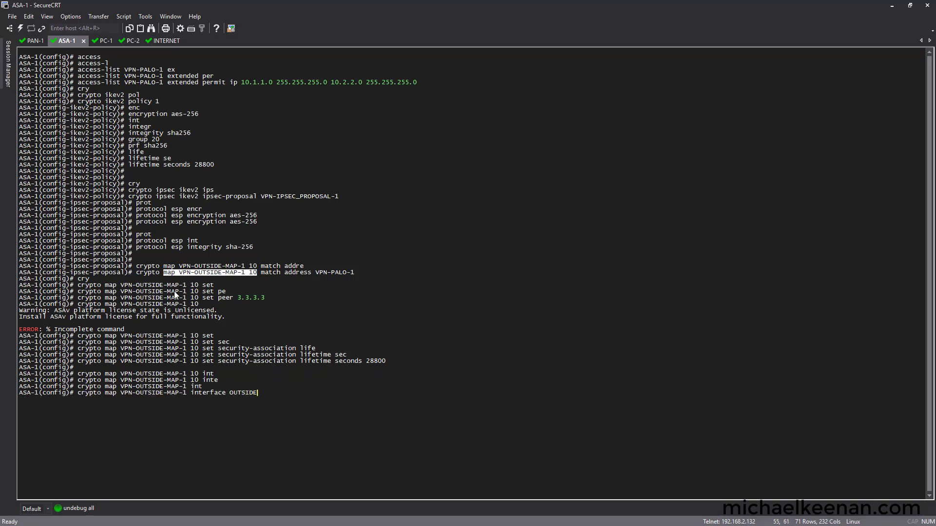
key(Return)
key(Return)
key(Return)
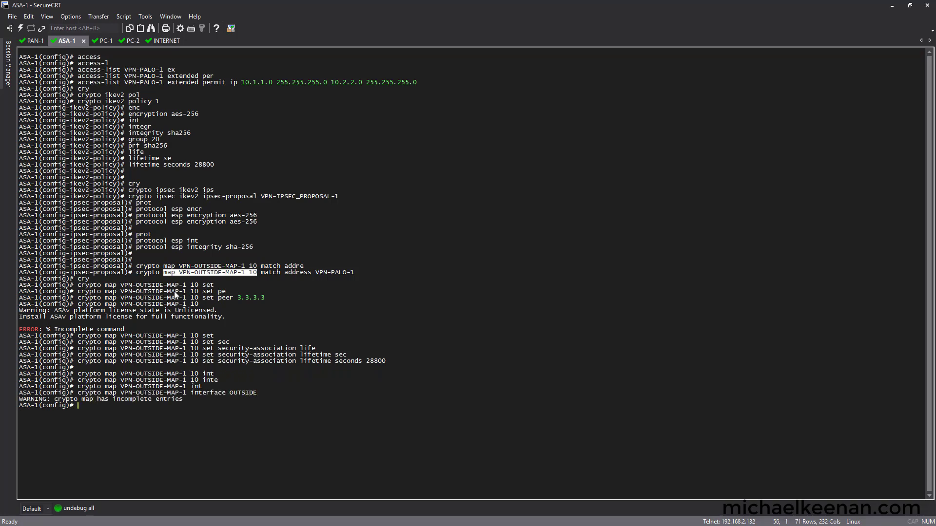
Step: Attach ikev2 ipsec-proposal VPN-IPSEC_PROPOSAL-1 to crypto map entry 10
drag(191, 297, 264, 298)
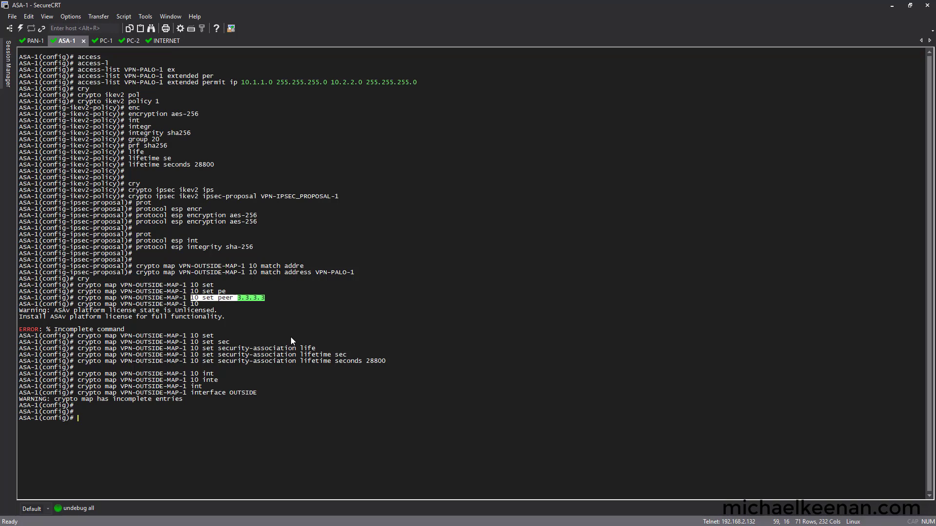
key(Up)
key(Up)
key(BackSpace)
key(BackSpace)
key(BackSpace)
key(BackSpace)
key(BackSpace)
key(BackSpace)
key(BackSpace)
key(BackSpace)
key(BackSpace)
key(BackSpace)
key(BackSpace)
key(BackSpace)
key(BackSpace)
key(BackSpace)
key(BackSpace)
key(BackSpace)
key(BackSpace)
key(BackSpace)
key(BackSpace)
key(BackSpace)
text(ipse	?)
key(BackSpace)
key(BackSpace)
key(BackSpace)
key(BackSpace)
text(ikev2 ips	)
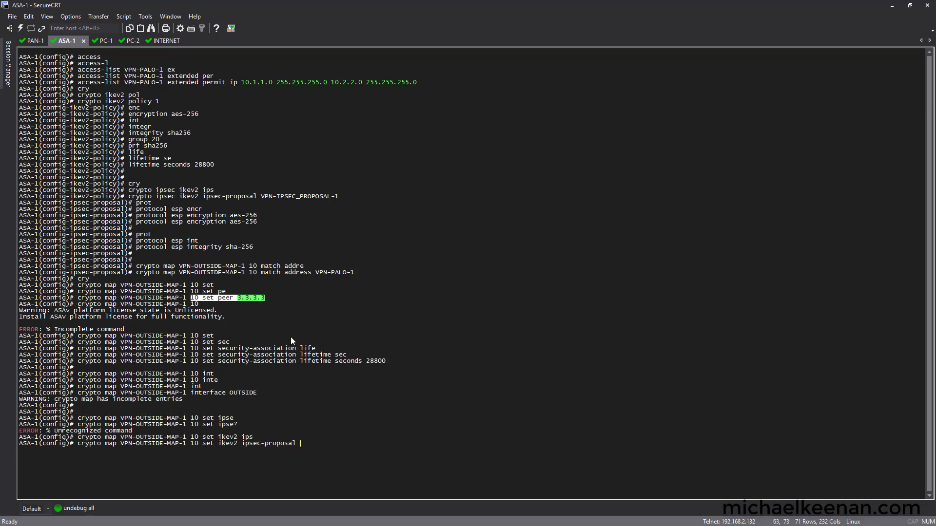
text(VPN-IPSEC_PROPOSAL-1)
key(Return)
key(Return)
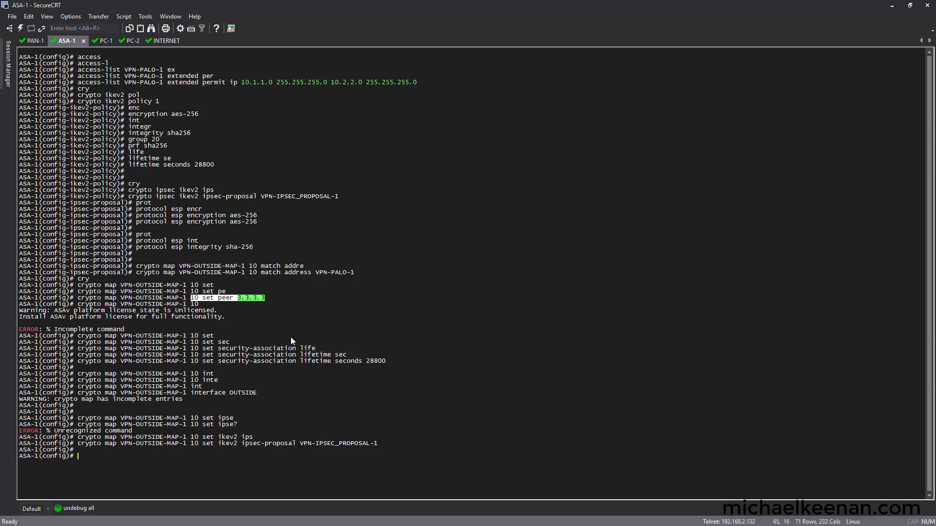
key(Return)
Step: Create internal group policy 3.3.3.3 and set its vpn-tunnel-protocol to ikev2
text(group-policy 3.3.3.3 int)
key(Tab)
key(Return)
text(group-policy 3.3.3.3 att)
key(Tab)
key(Return)
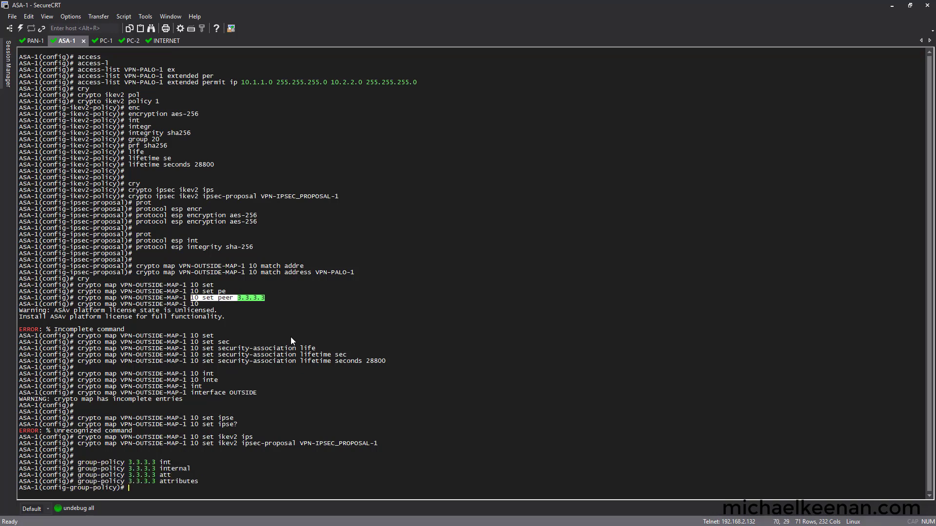
key(Return)
text(vpn-tunnel-protocol ikev)
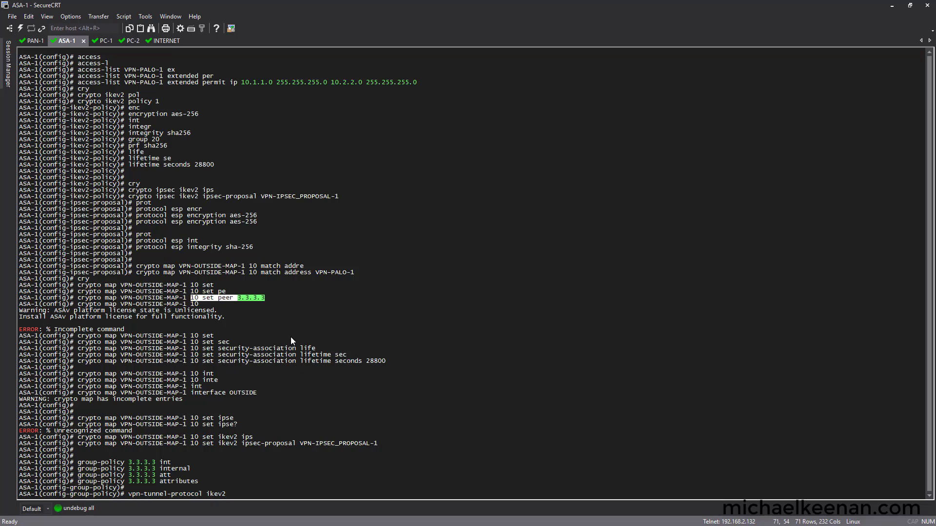
text(2)
key(Return)
key(Return)
key(Return)
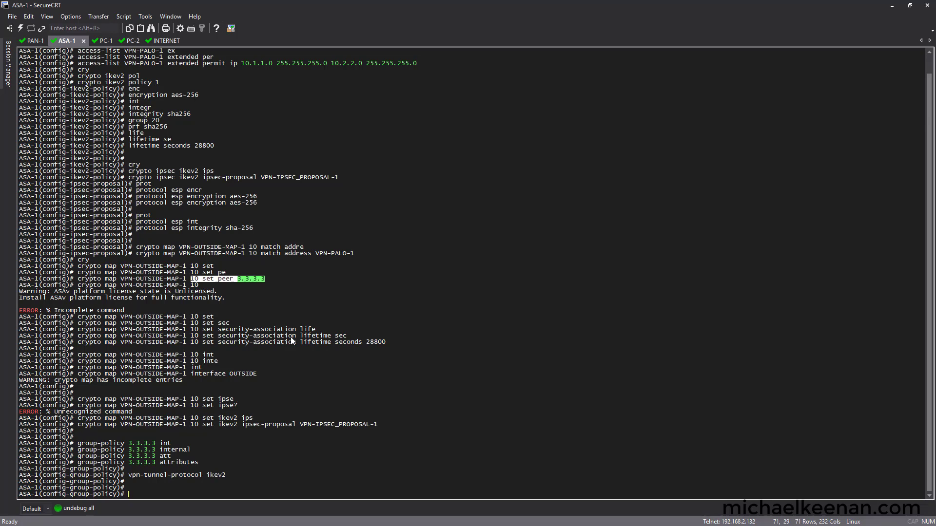
Step: Create tunnel-group 3.3.3.3 with type ipsec-l2l
text(tunn)
key(Tab)
text(3.3.3.3 type ipsec-l2l)
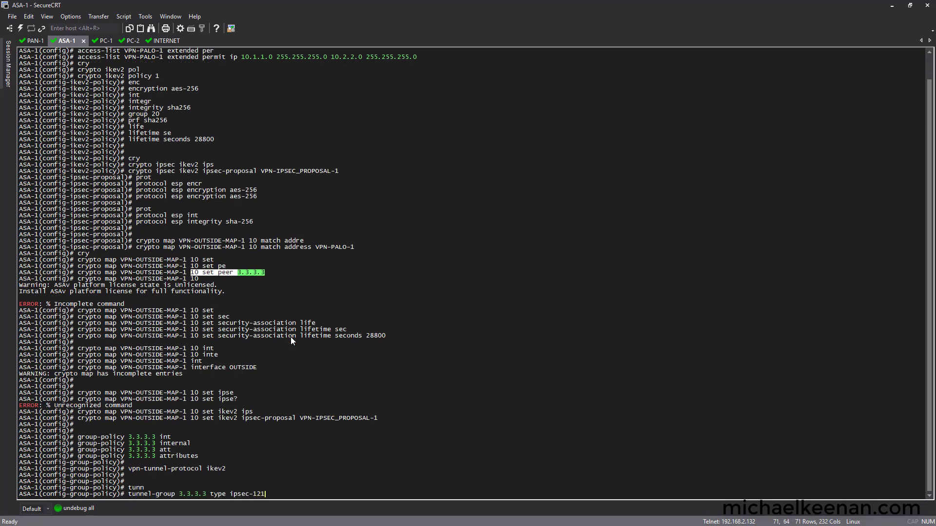
key(Return)
text(tunnel-group 3.3.3.3 t)
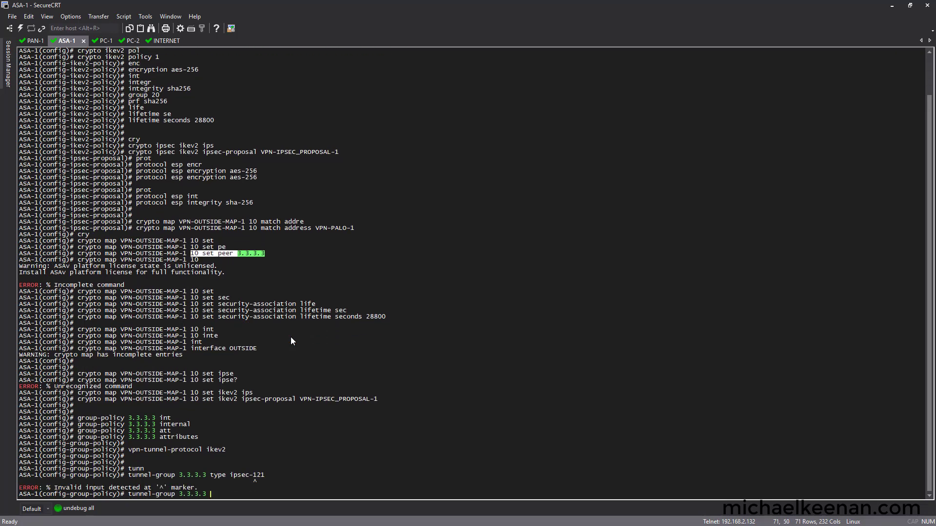
key(Tab)
text(ips)
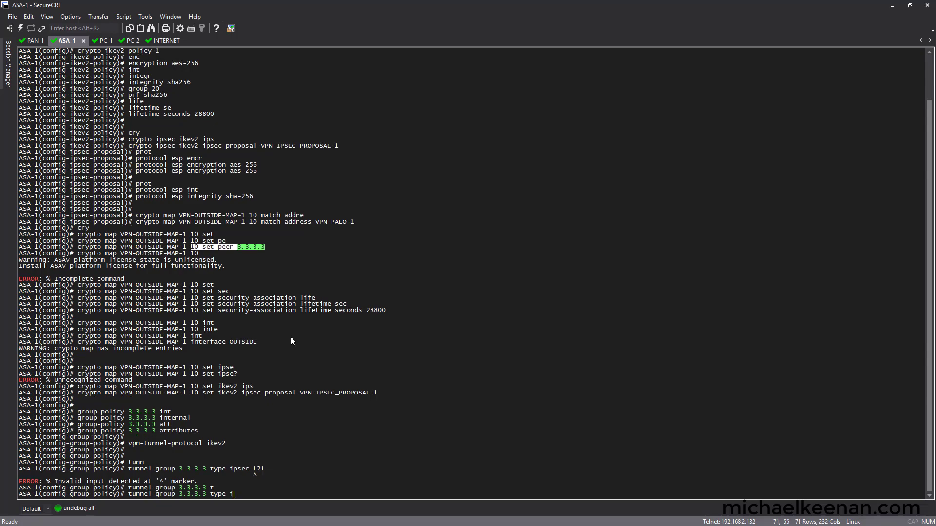
key(Tab)
text(l)
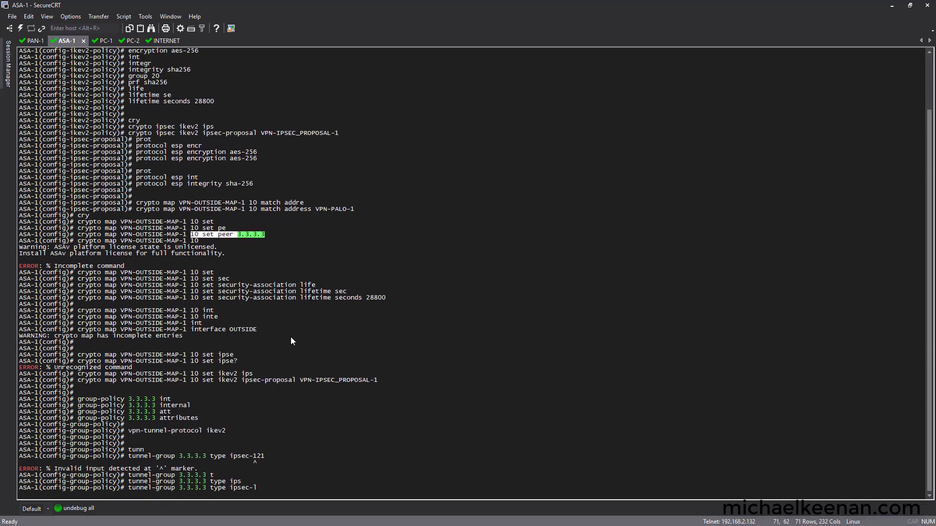
text(2l)
key(Return)
Step: Enter tunnel-group 3.3.3.3 general-attributes and query the ikev2 remote-authentication options
text(tunnel-group 3.3.3.3 type gene)
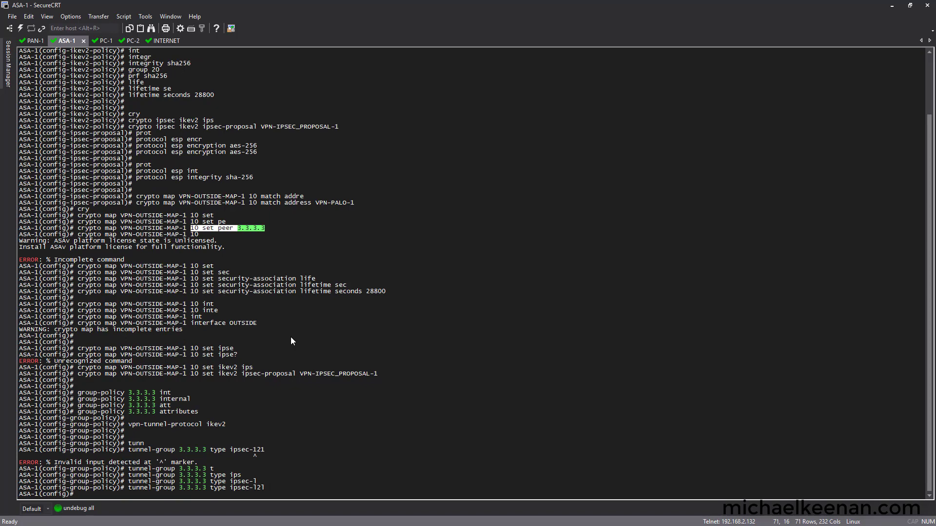
key(Tab)
key(BackSpace)
key(BackSpace)
key(BackSpace)
key(BackSpace)
key(BackSpace)
key(BackSpace)
key(BackSpace)
key(BackSpace)
key(BackSpace)
text(ge)
key(Tab)
key(Return)
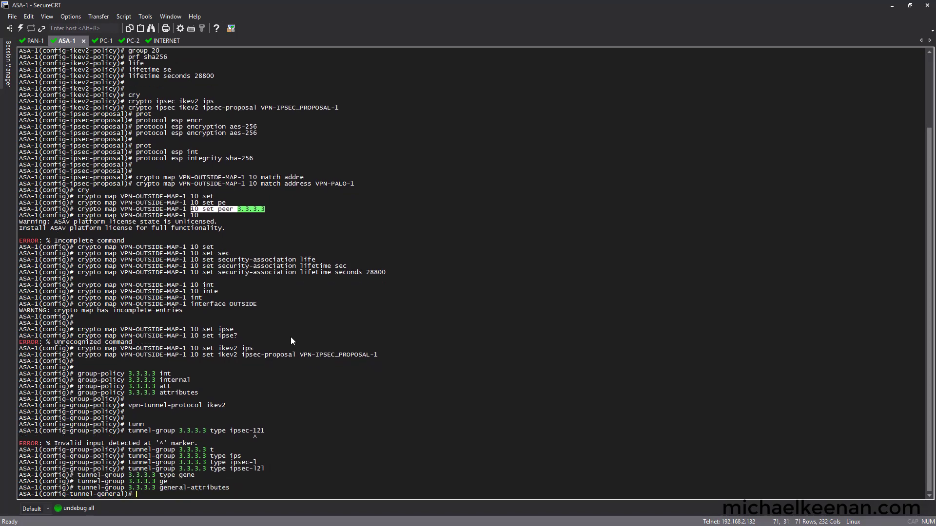
text(ikev2 rem)
key(Tab)
key(BackSpace)
key(BackSpace)
key(BackSpace)
key(BackSpace)
key(BackSpace)
key(BackSpace)
key(Tab)
text(?)
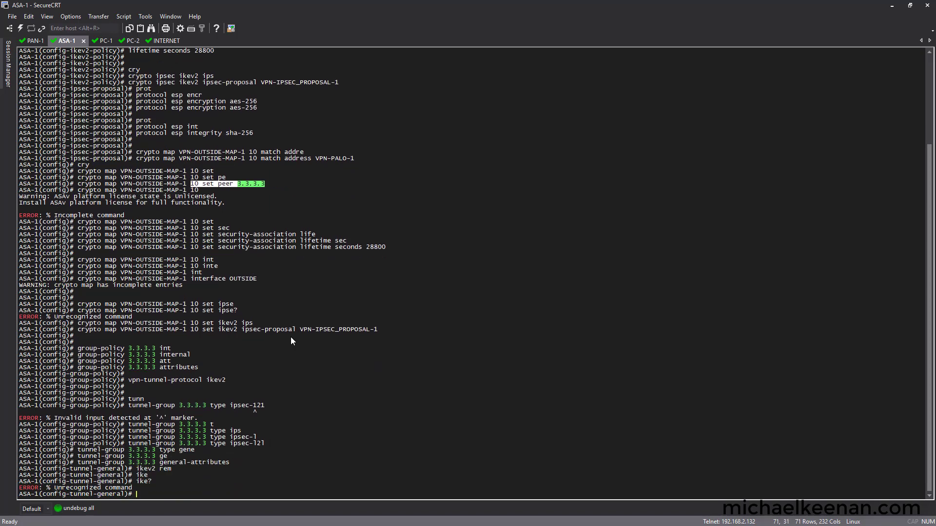
Step: Under tunnel-group 3.3.3.3 ipsec-attributes, set ikev2 remote-authentication to the pre-shared key
key(Up)
key(BackSpace)
key(BackSpace)
key(BackSpace)
key(BackSpace)
key(BackSpace)
key(BackSpace)
key(BackSpace)
key(BackSpace)
key(BackSpace)
key(BackSpace)
key(BackSpace)
key(BackSpace)
key(BackSpace)
key(BackSpace)
key(BackSpace)
key(BackSpace)
key(BackSpace)
key(BackSpace)
text(ips)
key(Tab)
key(Return)
text(ikev2 re)
key(Tab)
text(pre)
key(Tab)
text(key123)
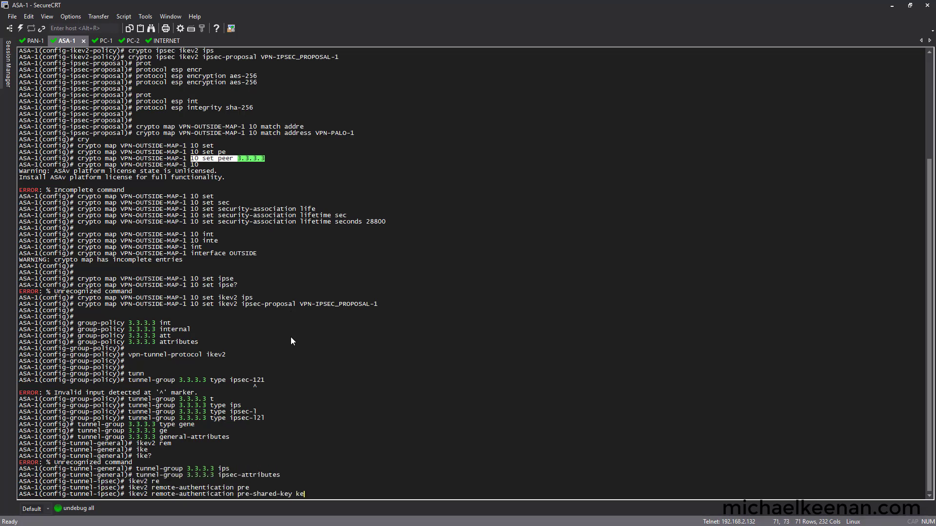
key(Return)
Step: Set ikev2 local-authentication to the same pre-shared key and exit configuration mode
key(Up)
key(Left)
key(Left)
key(Left)
key(Left)
key(Left)
key(Left)
key(Left)
key(Left)
key(Left)
key(Left)
key(Left)
key(Left)
key(Left)
key(Left)
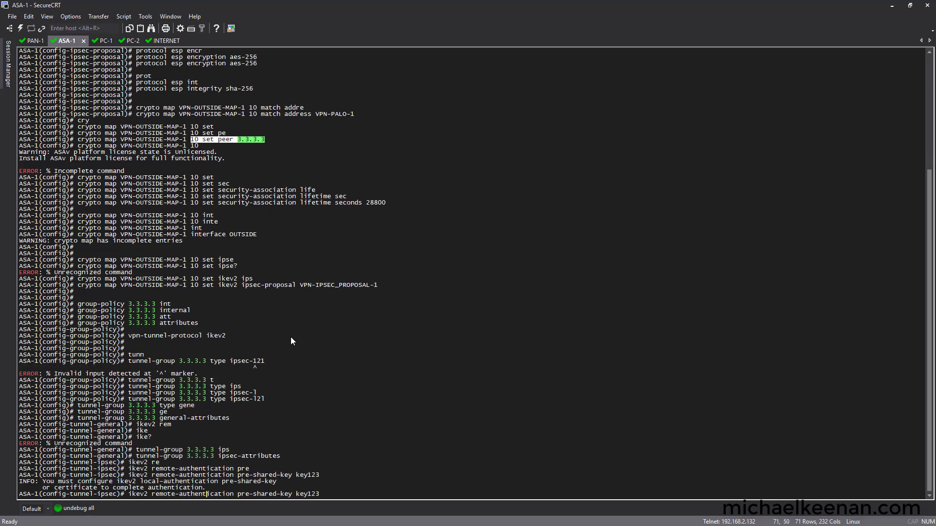
key(BackSpace)
key(BackSpace)
key(BackSpace)
key(BackSpace)
key(BackSpace)
key(BackSpace)
text(local)
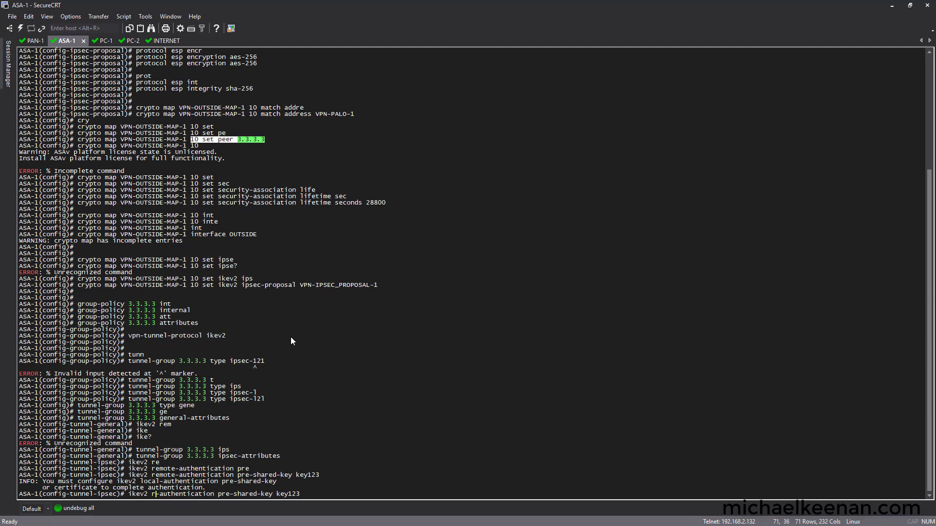
key(Return)
key(Return)
key(Return)
key(Return)
key(Return)
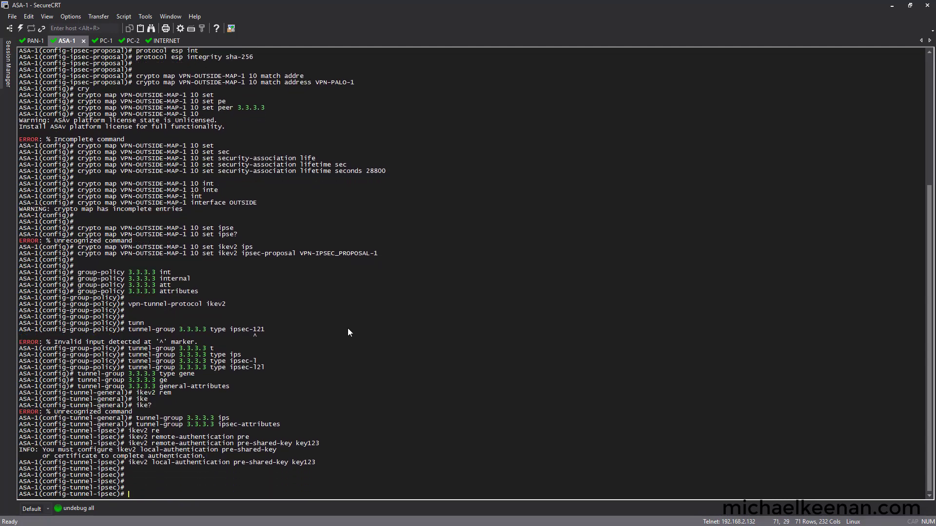
text(end)
key(Return)
key(Return)
key(Return)
key(Return)
key(Return)
key(Return)
key(Return)
key(Return)
key(Return)
key(Return)
key(Return)
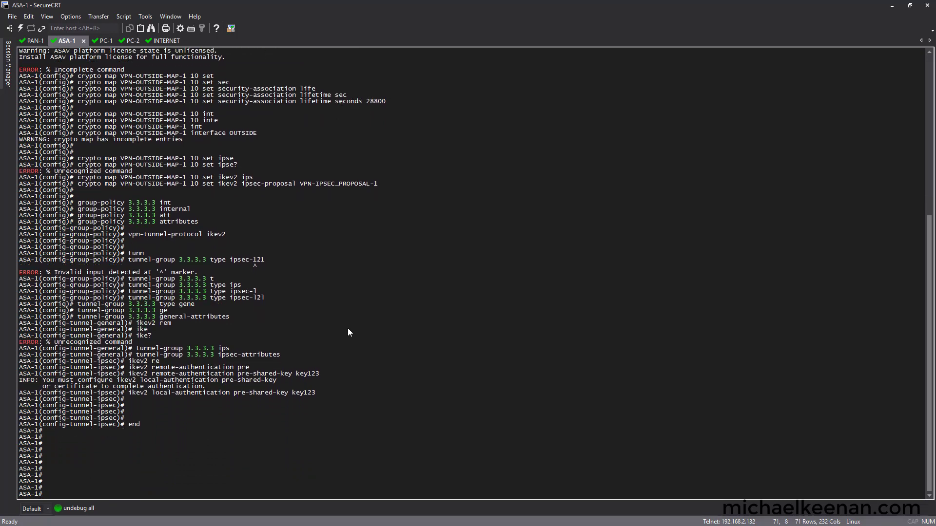
key(Return)
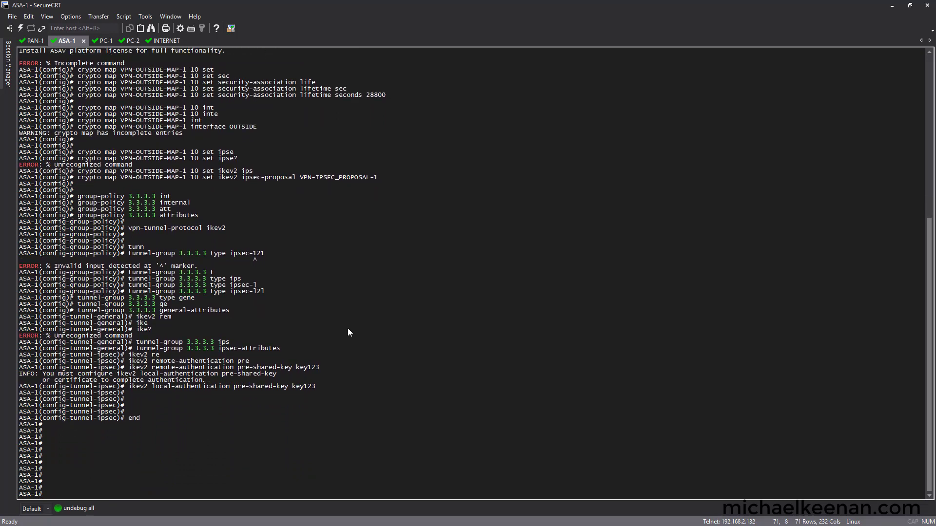
Step: Run a detailed packet-tracer on inside for TCP 10.1.1.10:55555 to 10.2.2.10:443
text(pack)
key(Tab)
text(in)
key(Tab)
text(in)
key(Tab)
text(tcp )
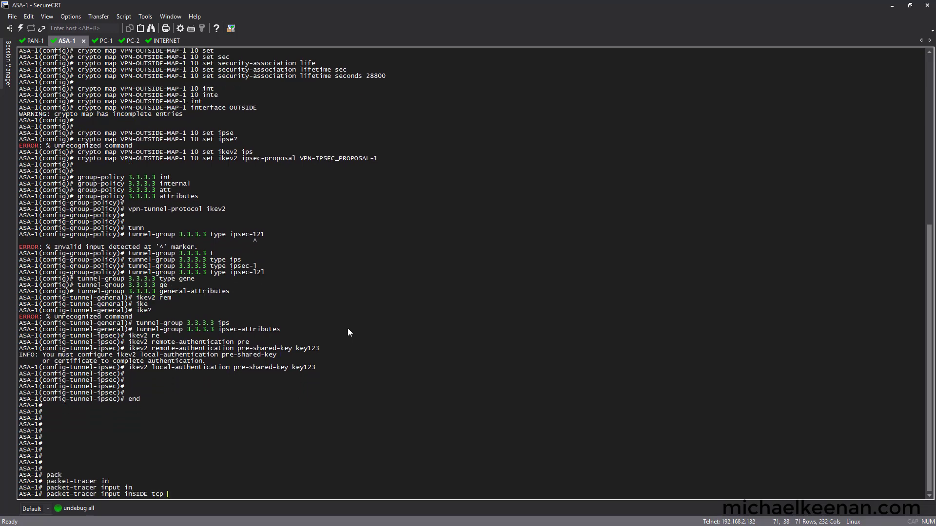
text(10.1.1.10 55555 10.2.2.10 443detailed)
key(Return)
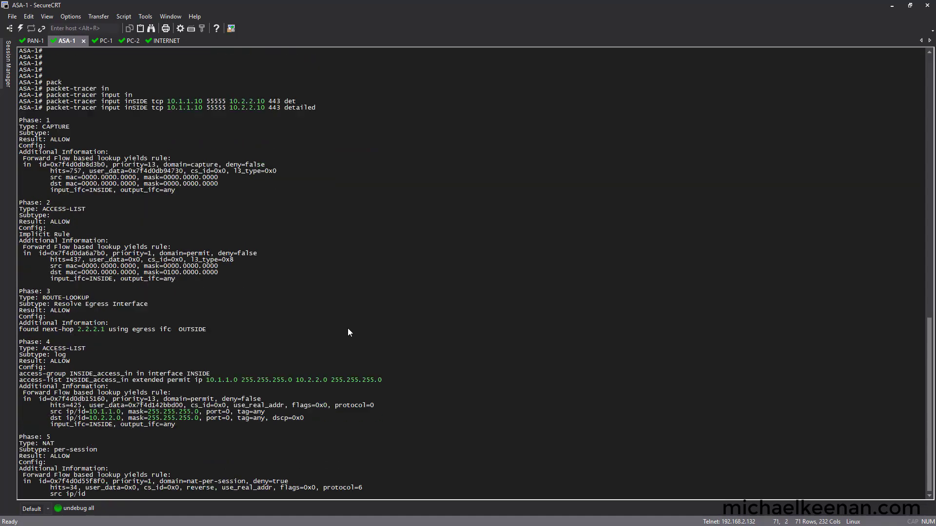
Step: Rerun the same packet trace and check that it now ends in allow
key(Return)
key(Return)
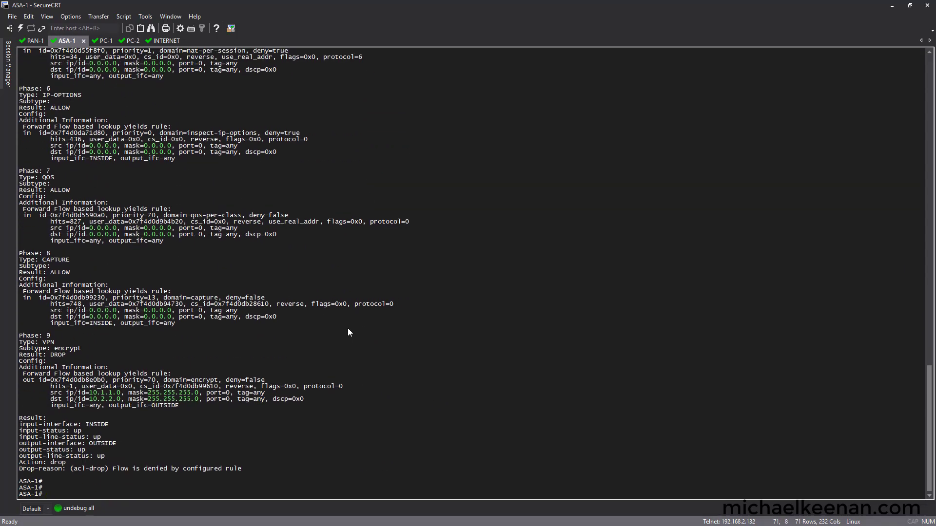
key(Up)
key(Return)
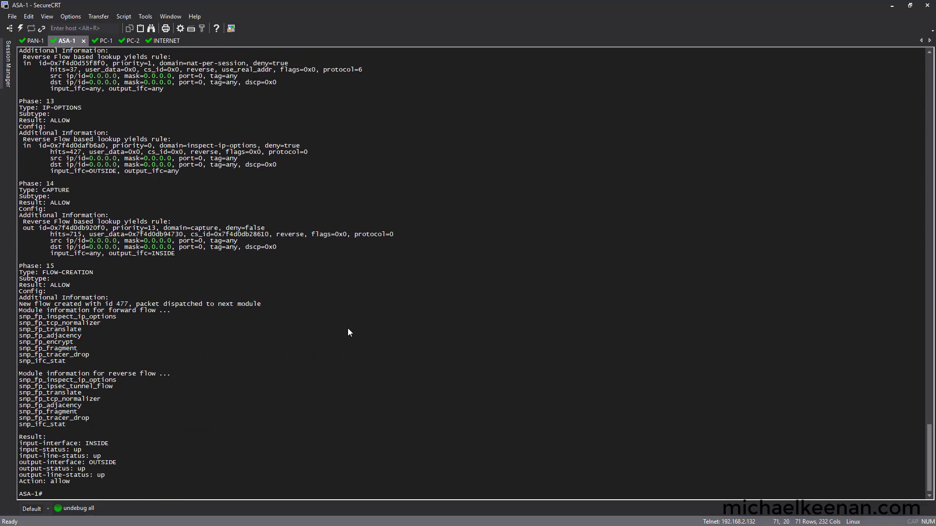
key(Return)
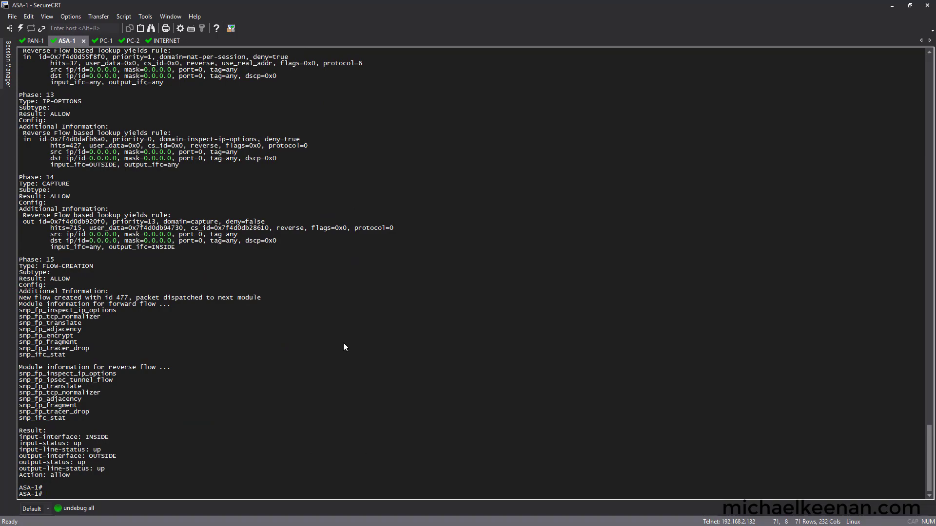
scroll(343, 343, up, 5)
scroll(343, 343, down, 5)
key(alt+Tab)
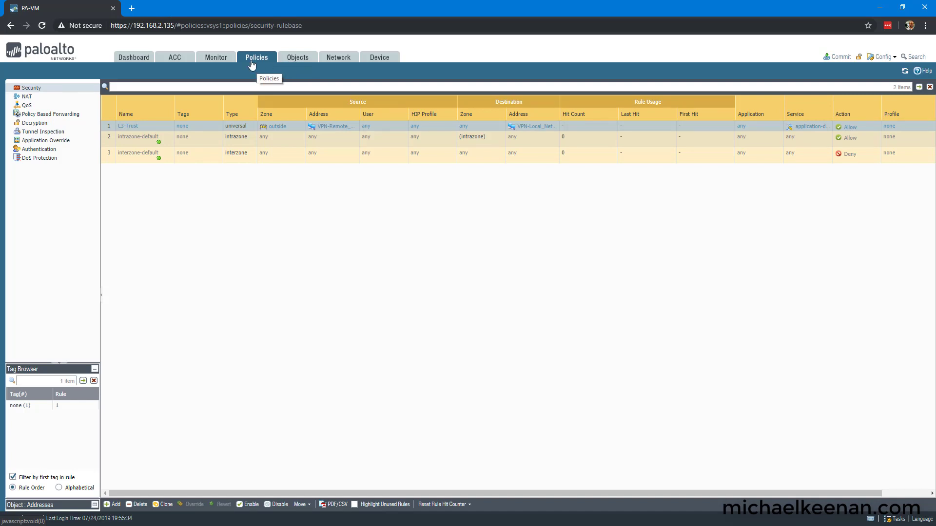
Step: Show Network > IPSec Tunnels, listing IPSEC-tunnel-ASA-2
click(340, 59)
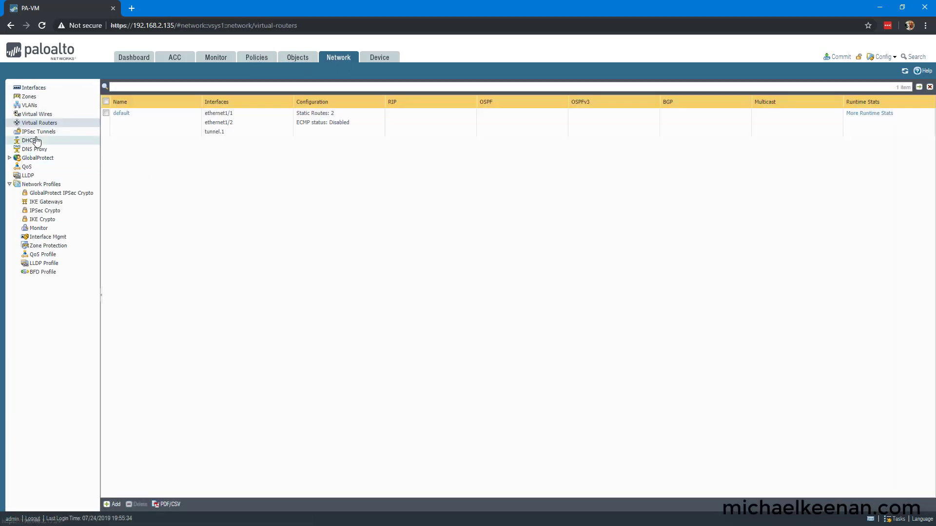
click(37, 134)
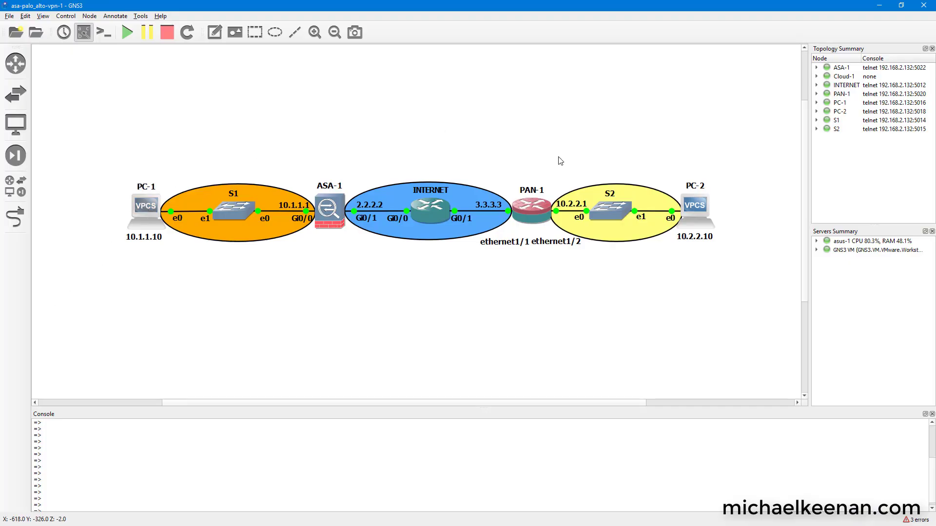
Step: Minimize the GNS3 topology and stop PC-1's timing-out ping to 10.2.2.10
click(879, 6)
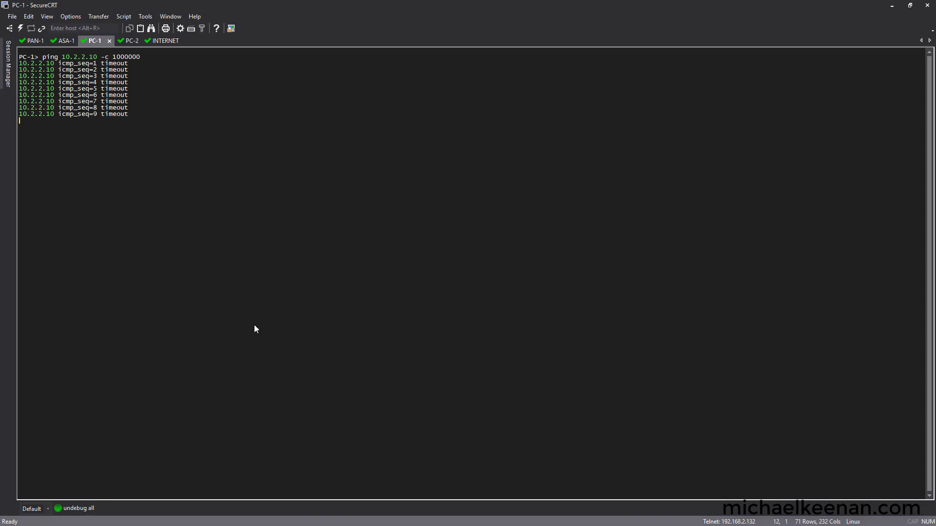
key(ctrl+c)
Step: Commit the pending PAN-OS configuration changes and close the commit status report
key(alt+Tab)
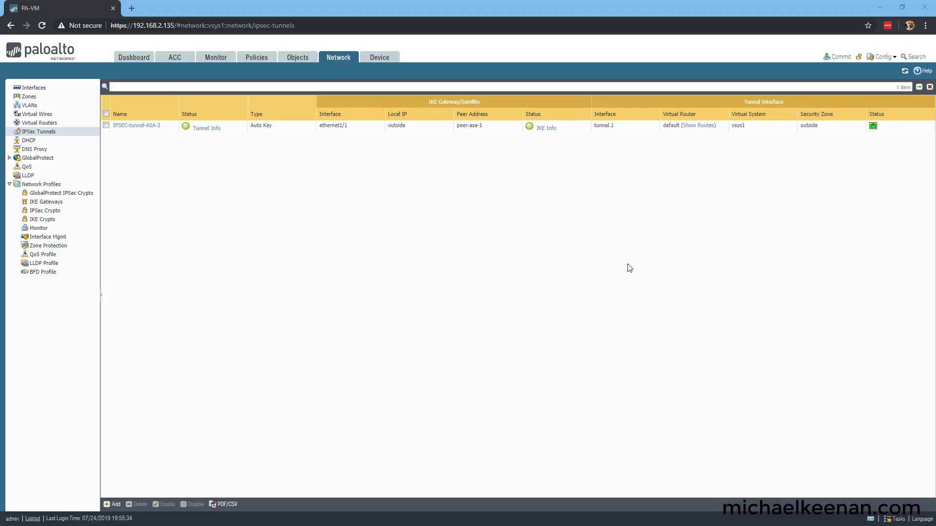
click(837, 57)
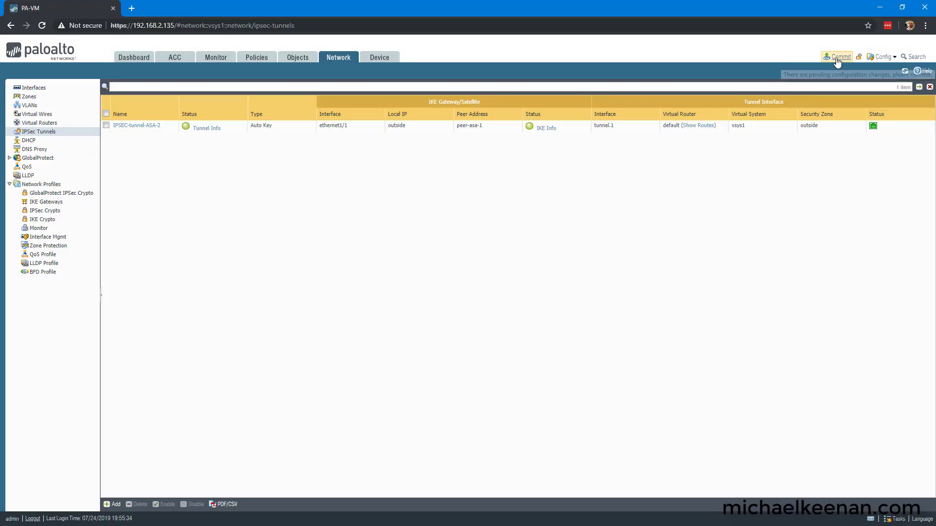
click(554, 394)
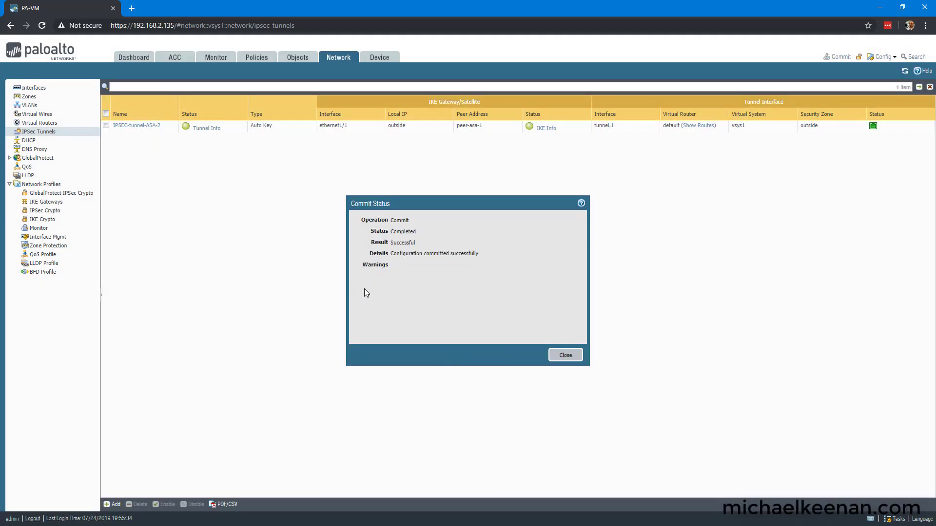
click(567, 355)
key(alt+Tab)
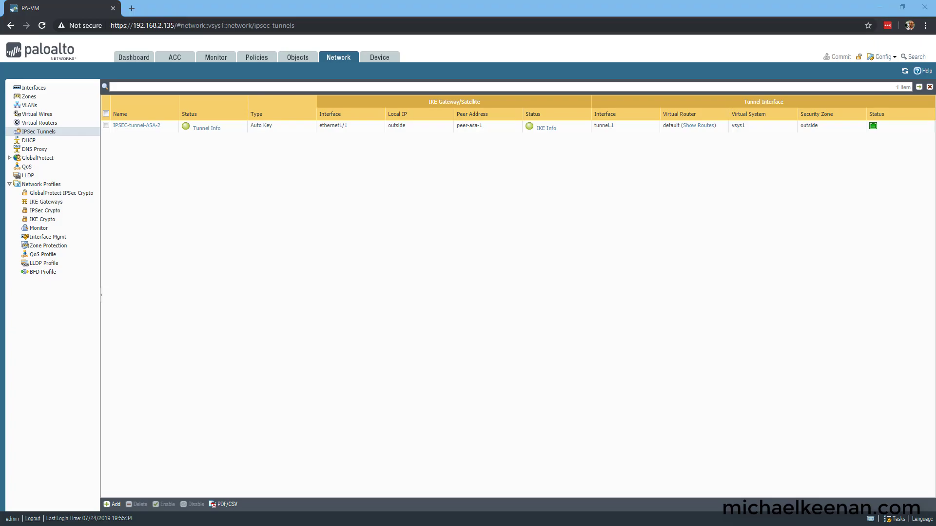
Step: Rerun PC-1's ping 10.2.2.10 -c 1000000 from the command history
key(Up)
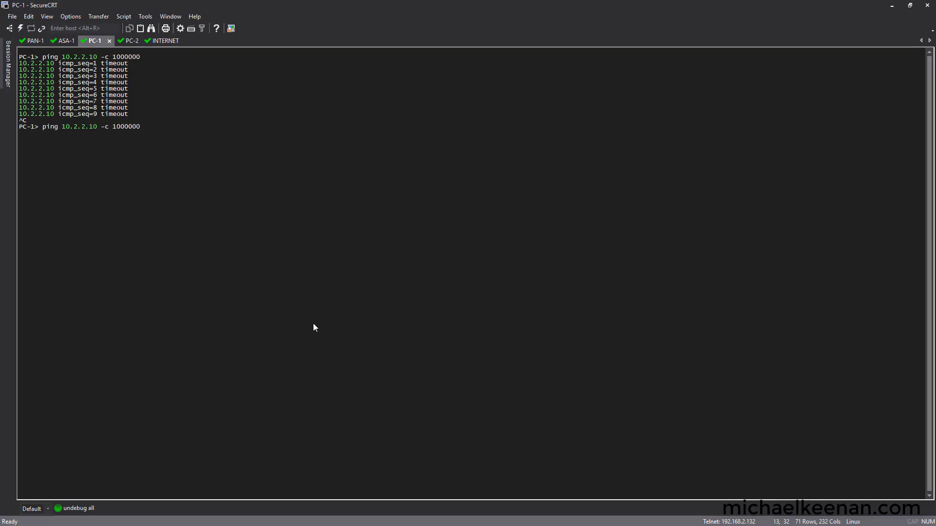
key(Return)
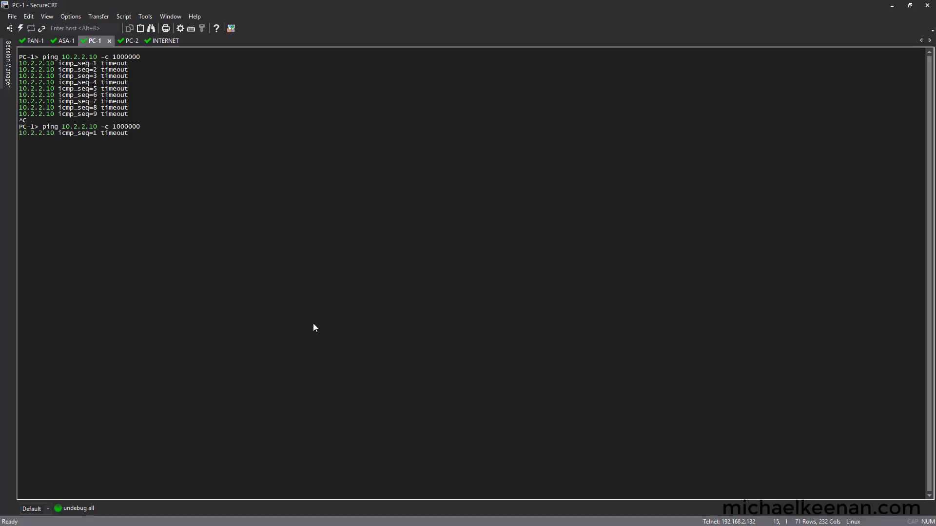